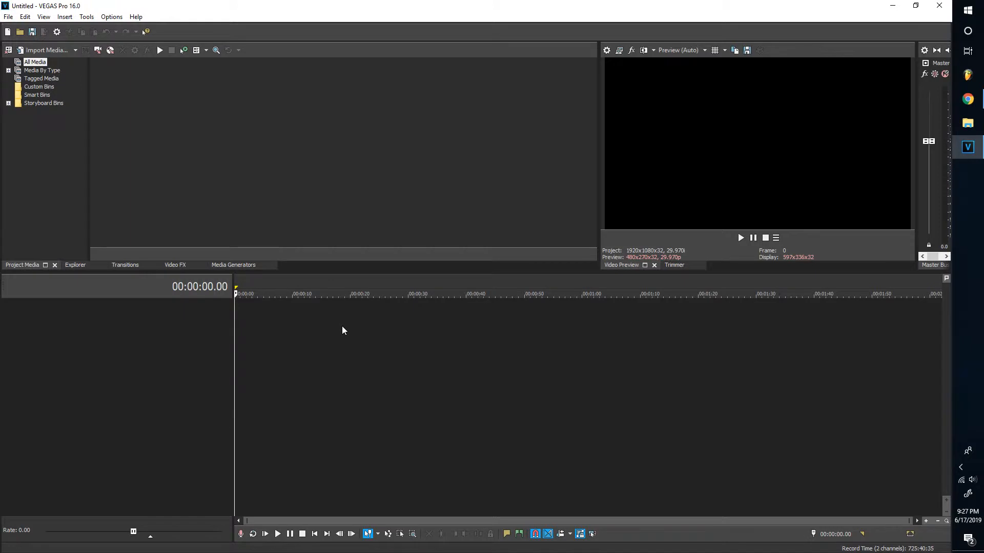
Create a new project based on the Preferred 29.97 FPS template
click(8, 17)
click(14, 29)
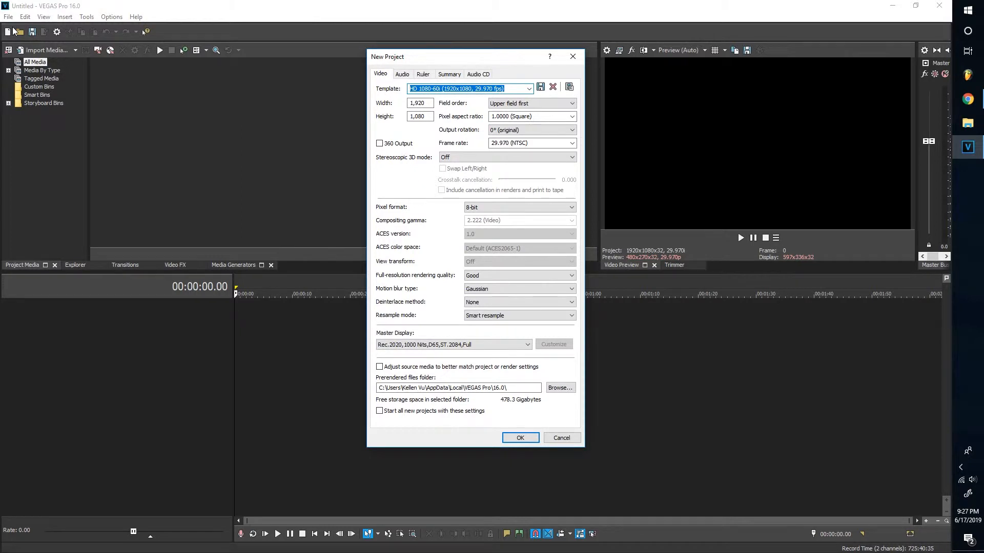
click(529, 88)
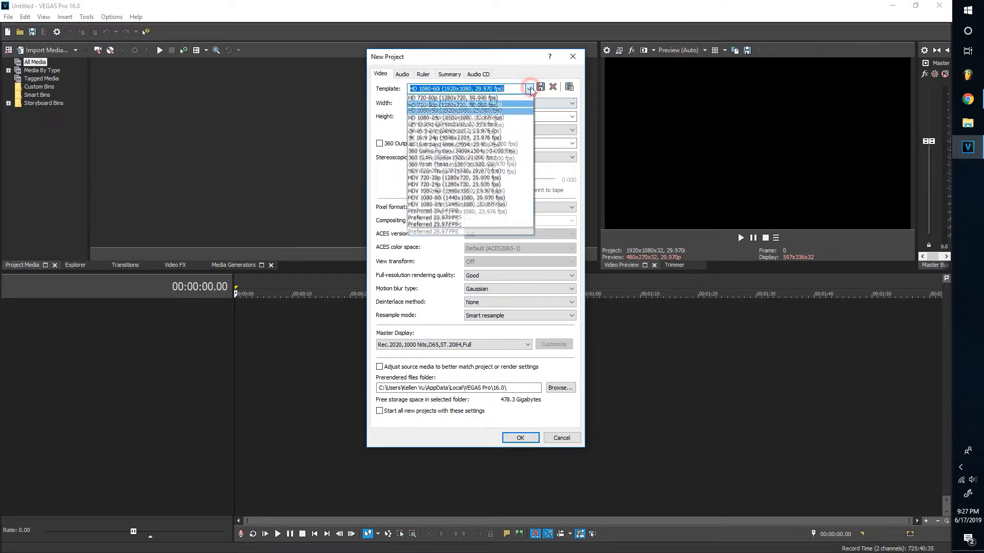
click(482, 231)
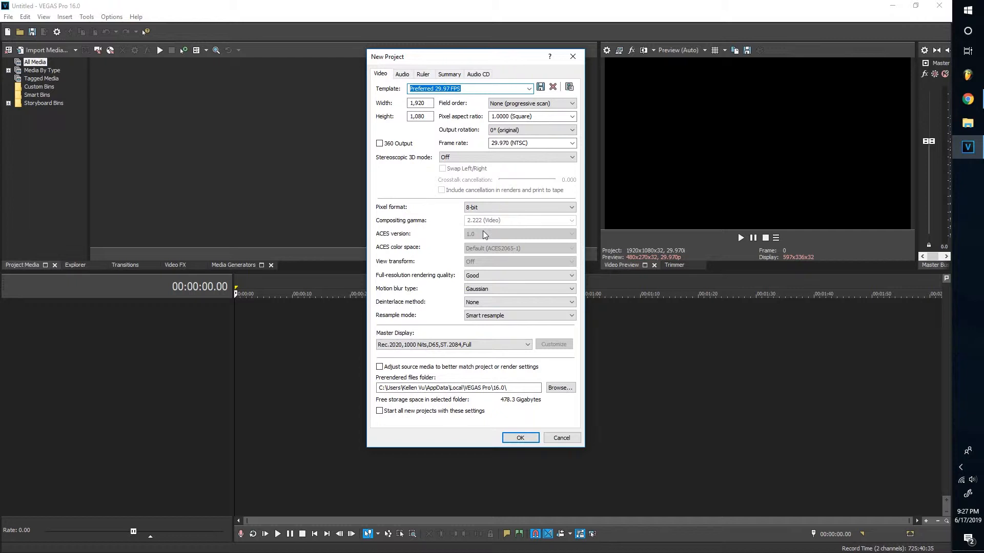
Keep the 29.970 (NTSC) frame rate, overwrite the saved template, and accept the project settings
click(571, 143)
click(551, 200)
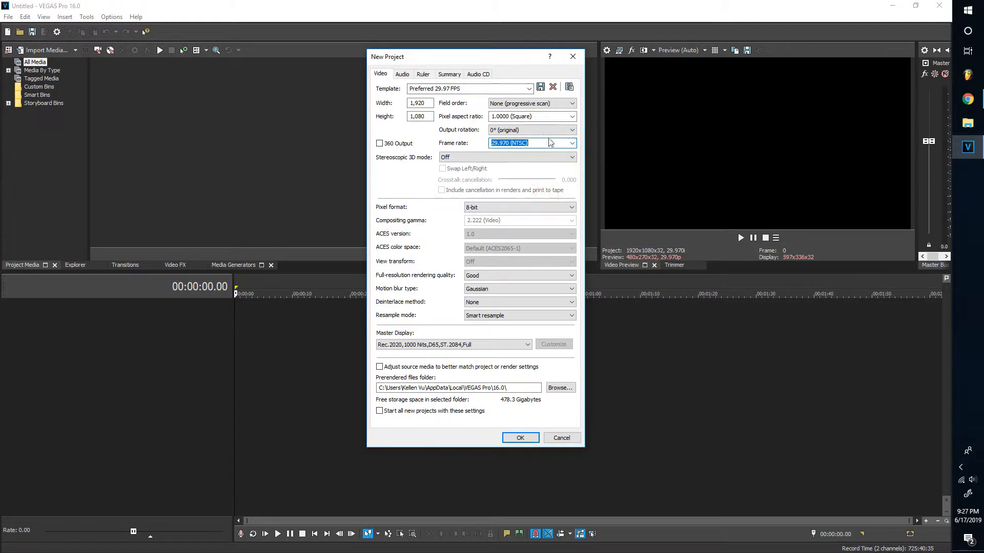
click(541, 87)
click(503, 223)
click(511, 439)
click(6, 18)
From Save As, create a new folder named 'Vegas Tutorial' on the Desktop
click(13, 66)
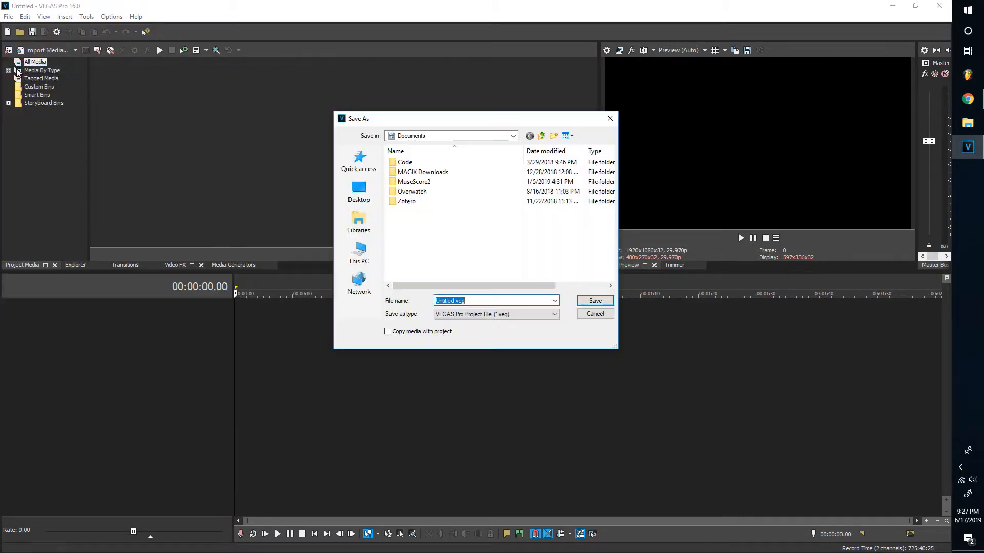
click(359, 191)
right_click(534, 253)
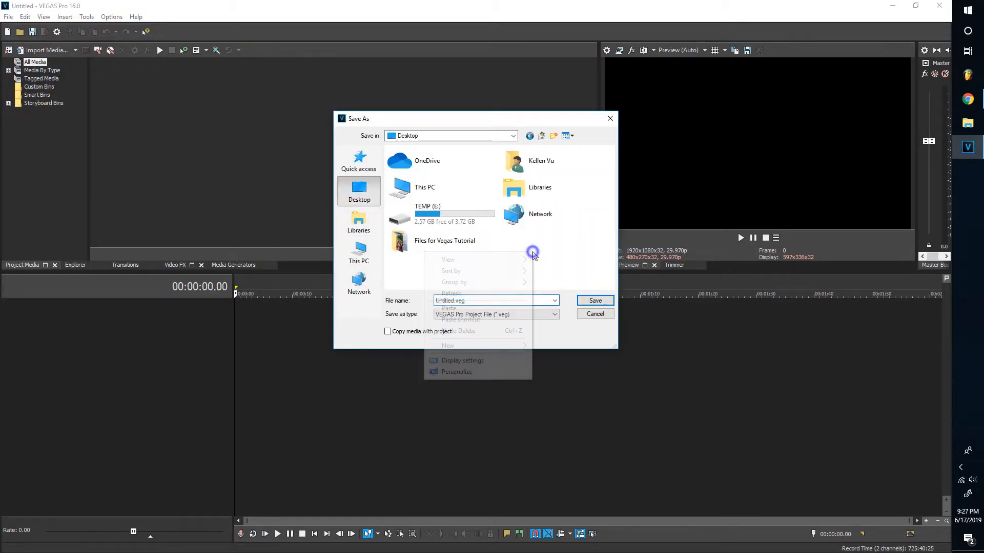
mouse_move(507, 345)
click(564, 348)
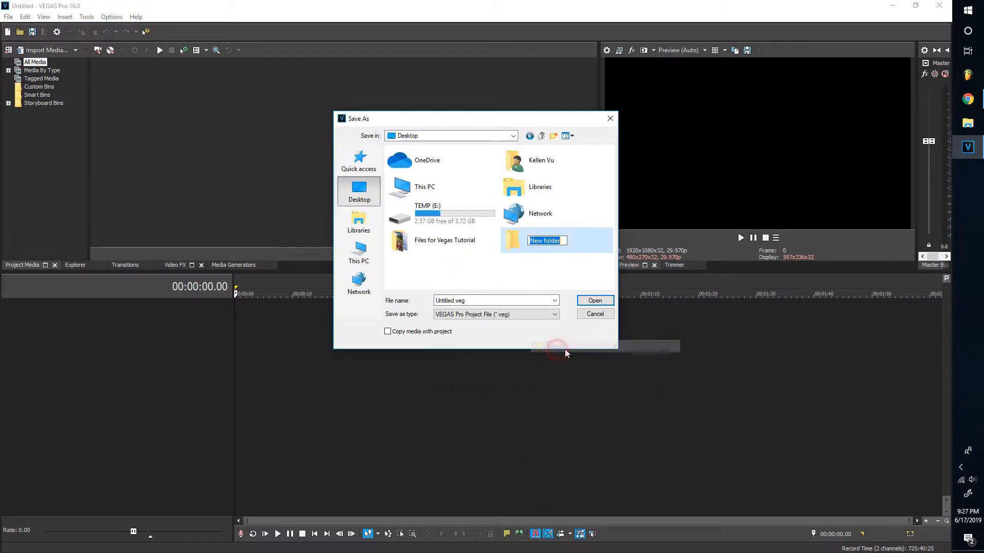
text(Vegas Tutorial)
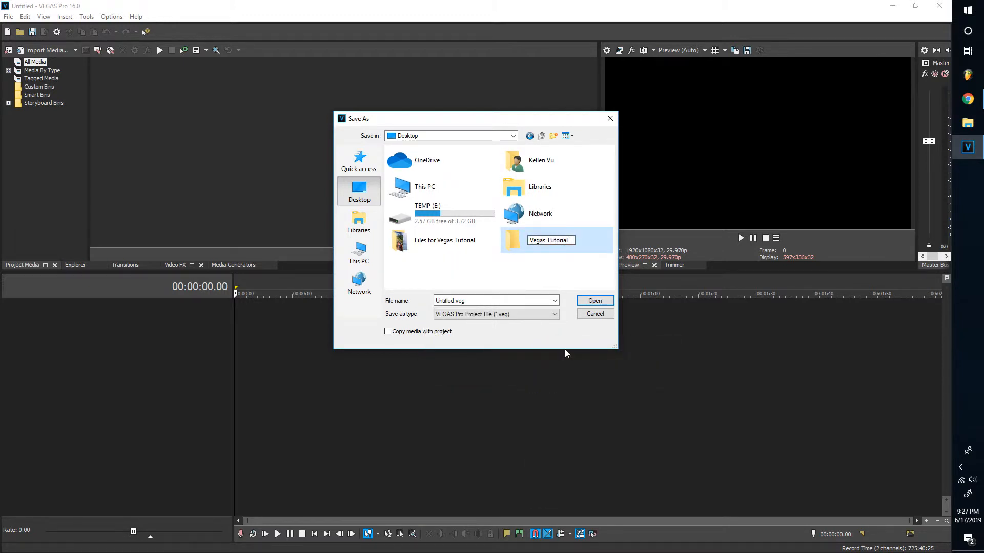
key(Return)
Save the project inside that folder as Vegas Tutorial.veg
double_click(557, 243)
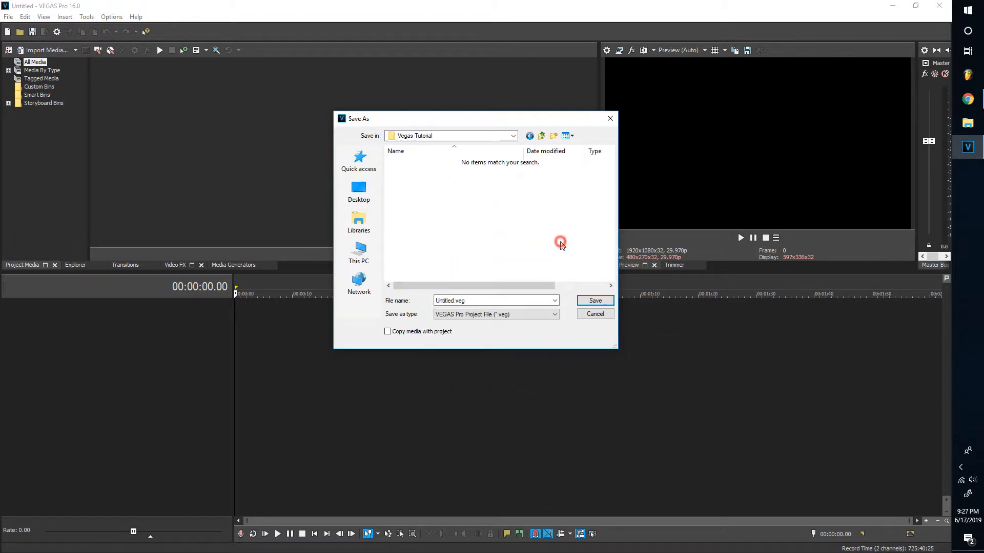
double_click(458, 301)
text(Vegas Tutorial)
click(605, 301)
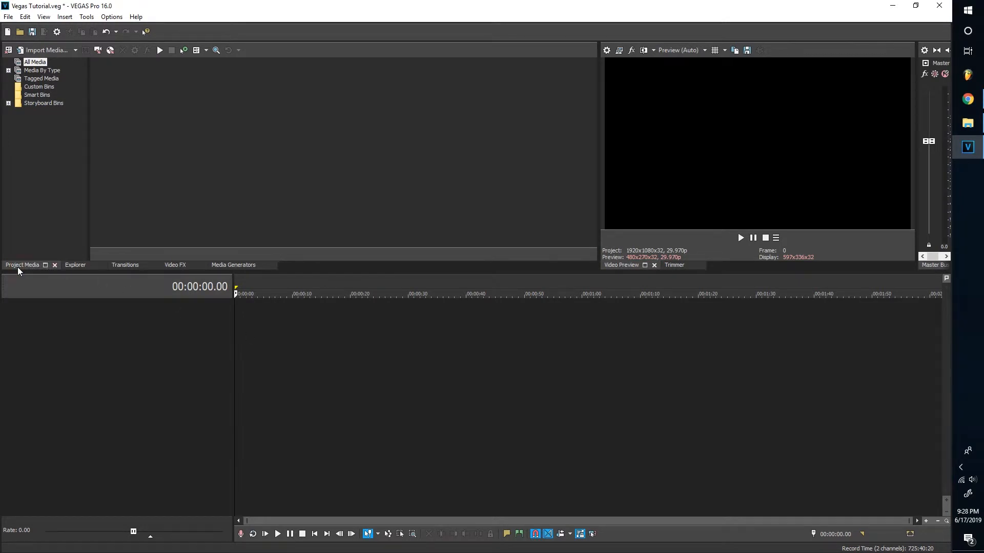
Drag IMG_3407, IMG_3415, IMG_3611 and IMG_3670.mp4 from Explorer into Project Media, then minimise Explorer
click(979, 128)
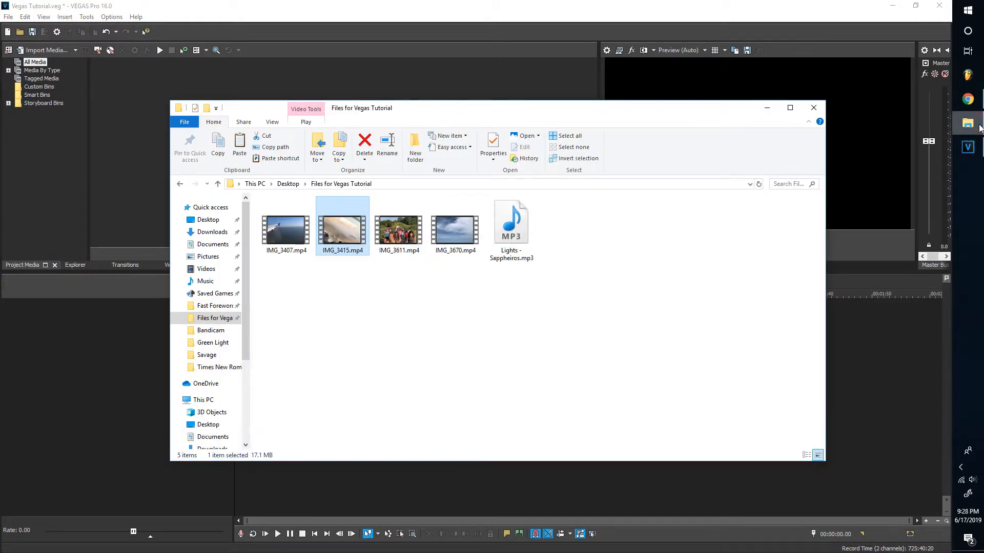
click(291, 237)
drag(290, 241, 143, 168)
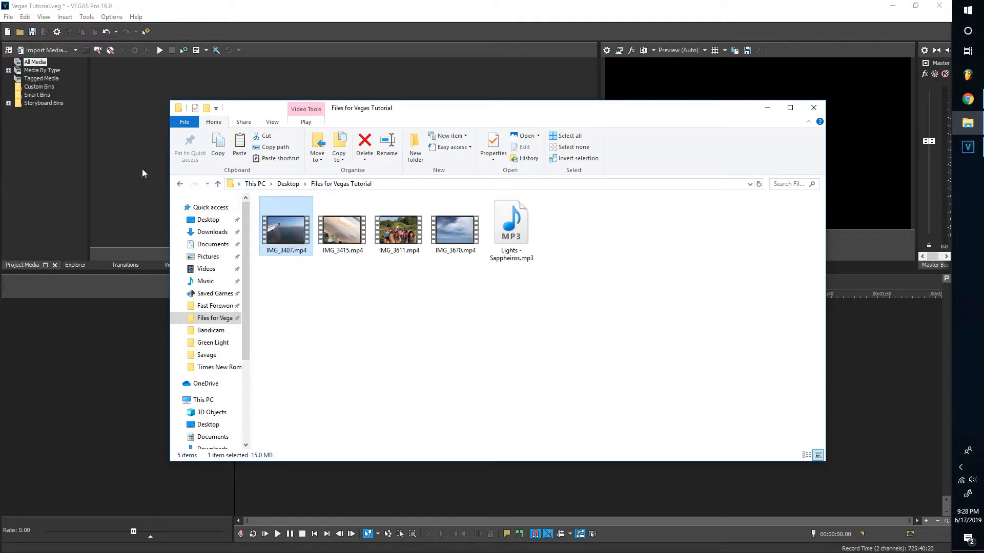
click(351, 236)
drag(352, 236, 161, 181)
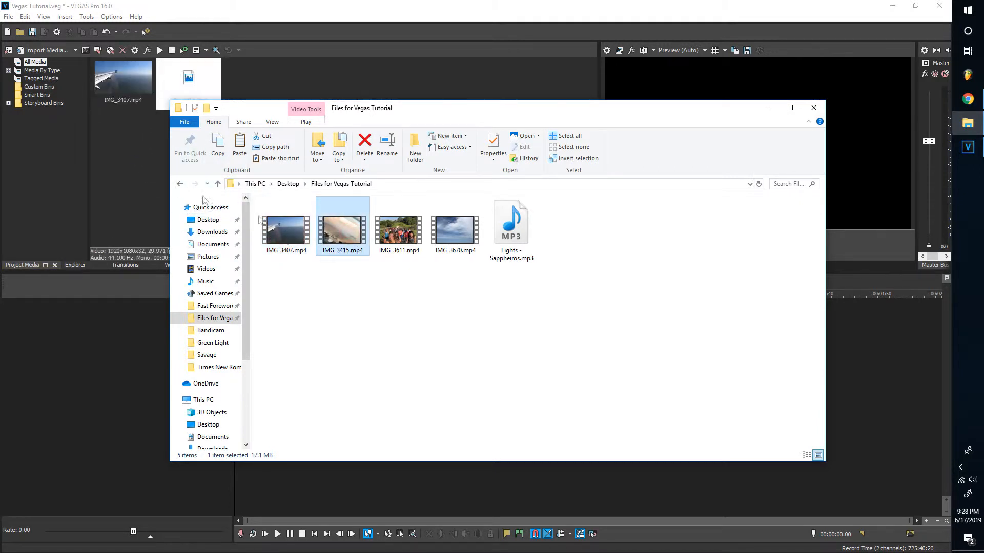
click(403, 233)
drag(404, 233, 138, 177)
drag(460, 226, 146, 182)
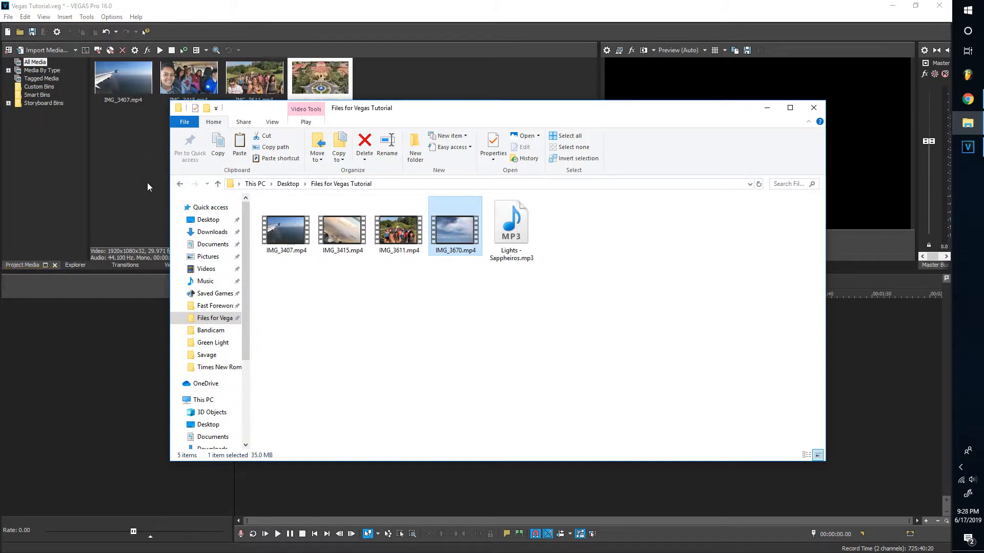
click(767, 109)
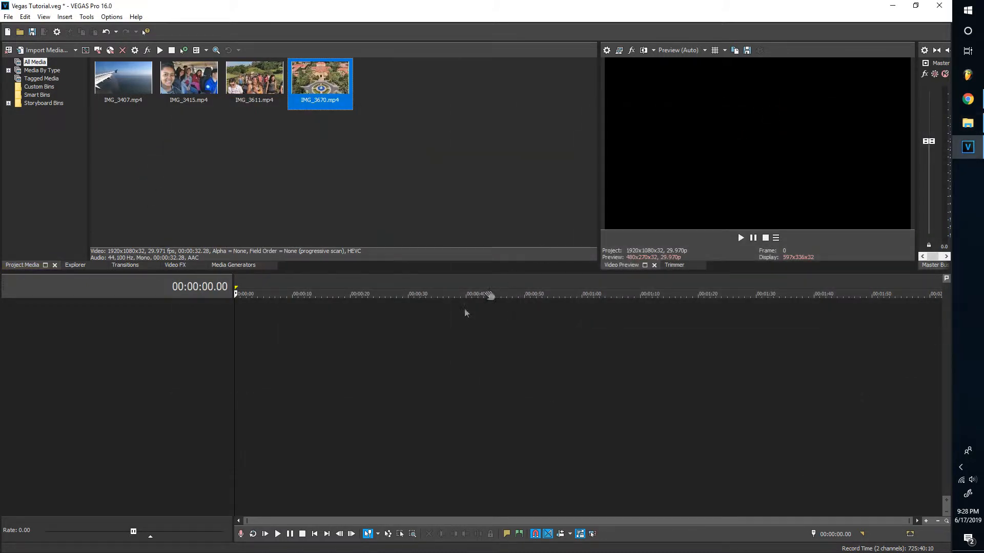
click(374, 356)
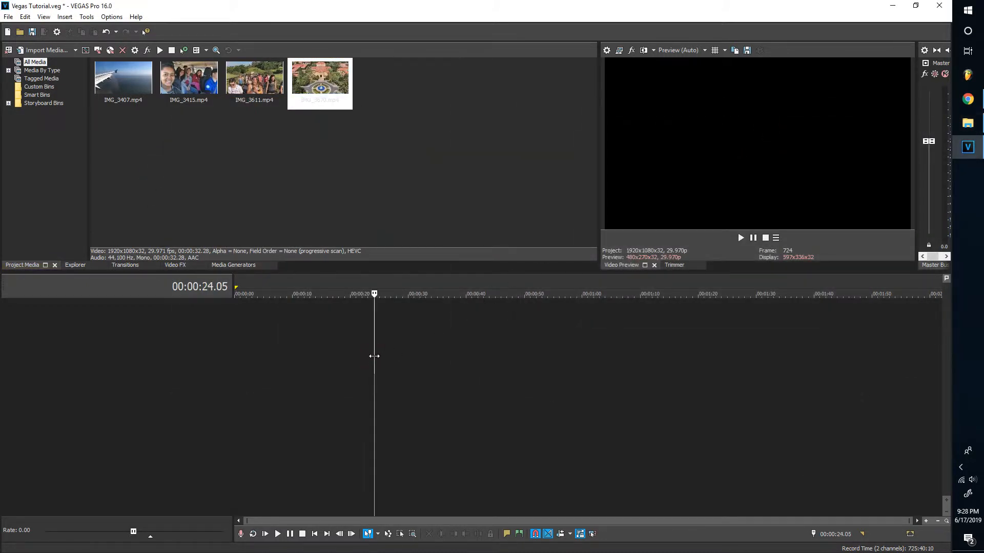
Lay IMG_3670, IMG_3415, IMG_3611 and IMG_3407 end to end, declining to match clip settings
click(135, 98)
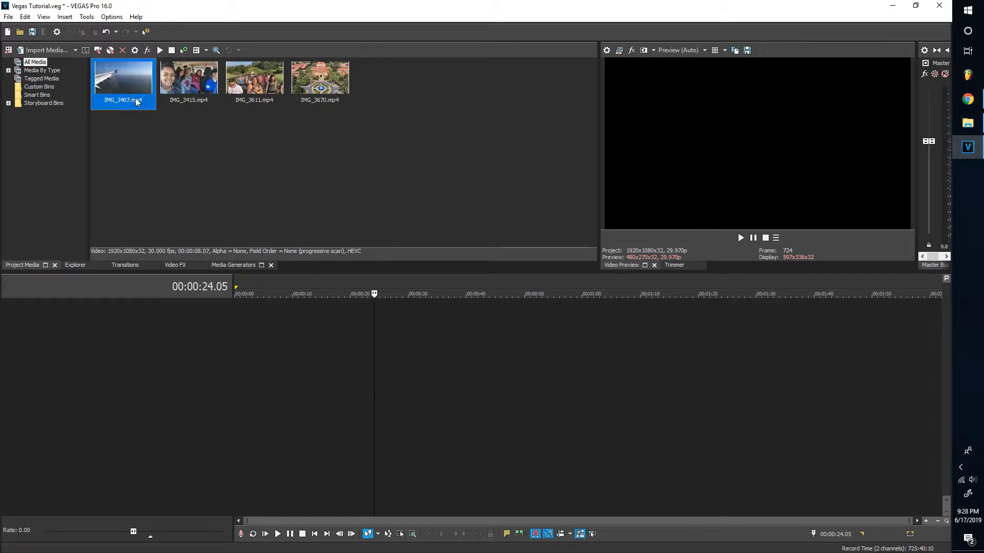
drag(322, 97, 235, 318)
click(564, 218)
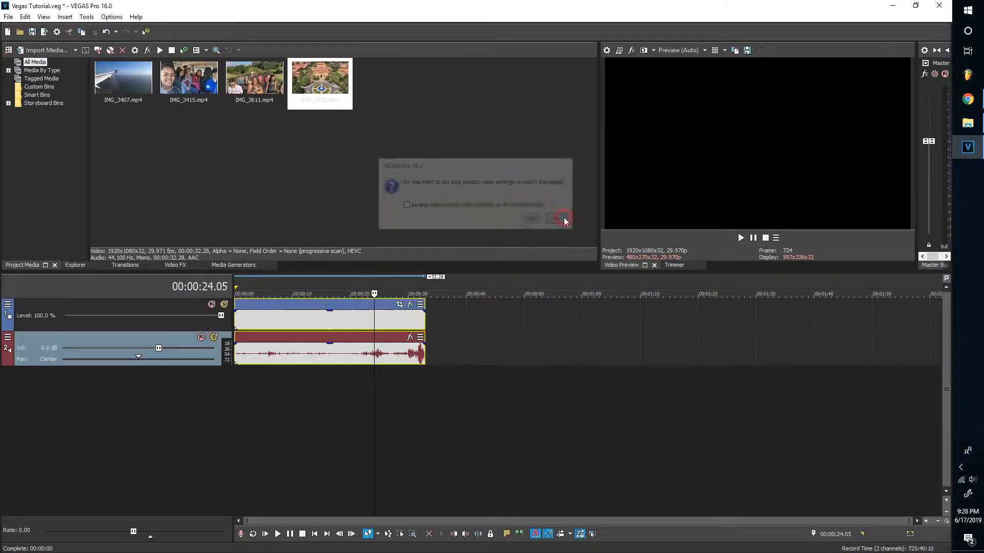
mouse_move(189, 96)
mouse_down()
mouse_move(477, 337)
mouse_move(432, 326)
mouse_up()
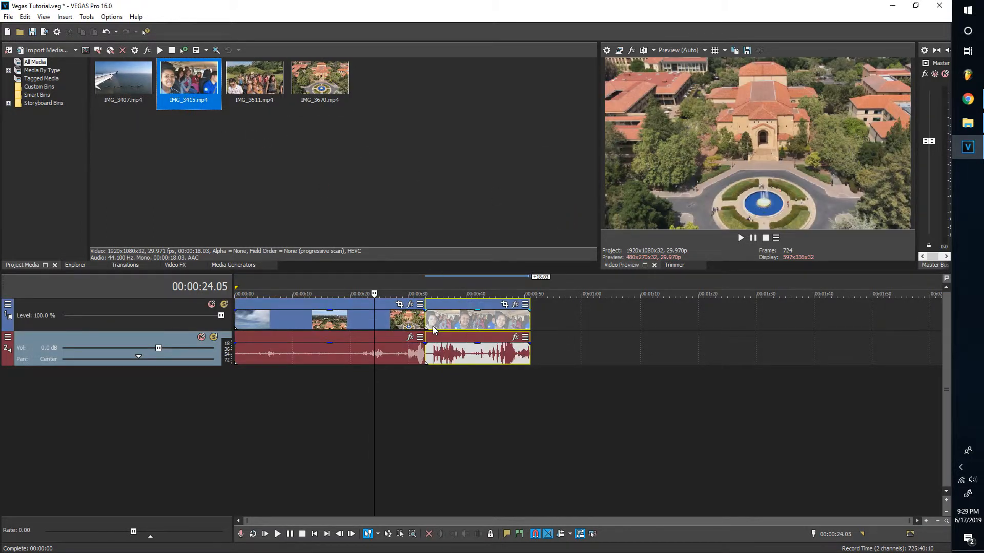
drag(253, 105, 538, 324)
drag(123, 102, 589, 342)
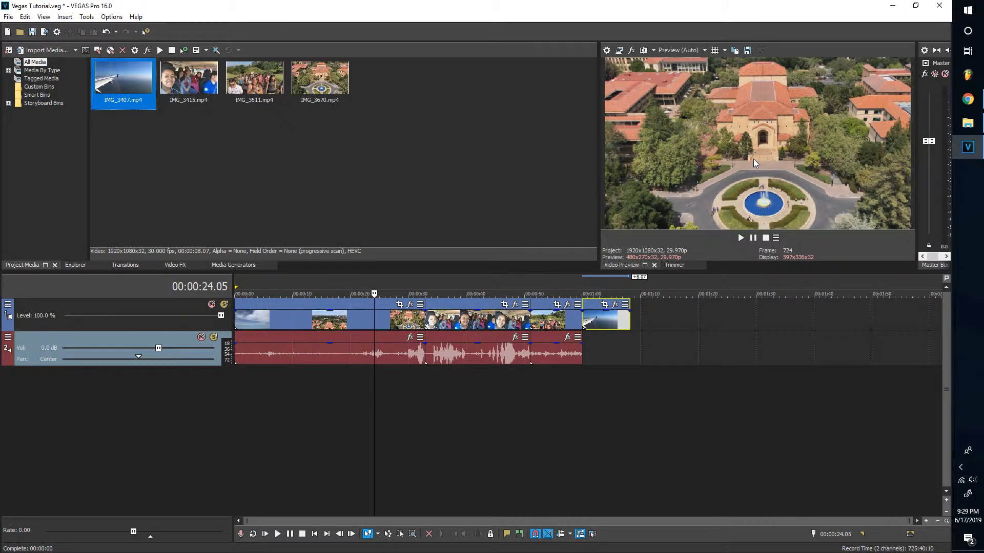
Set the preview quality to Auto
click(706, 50)
mouse_move(709, 74)
click(747, 73)
click(94, 392)
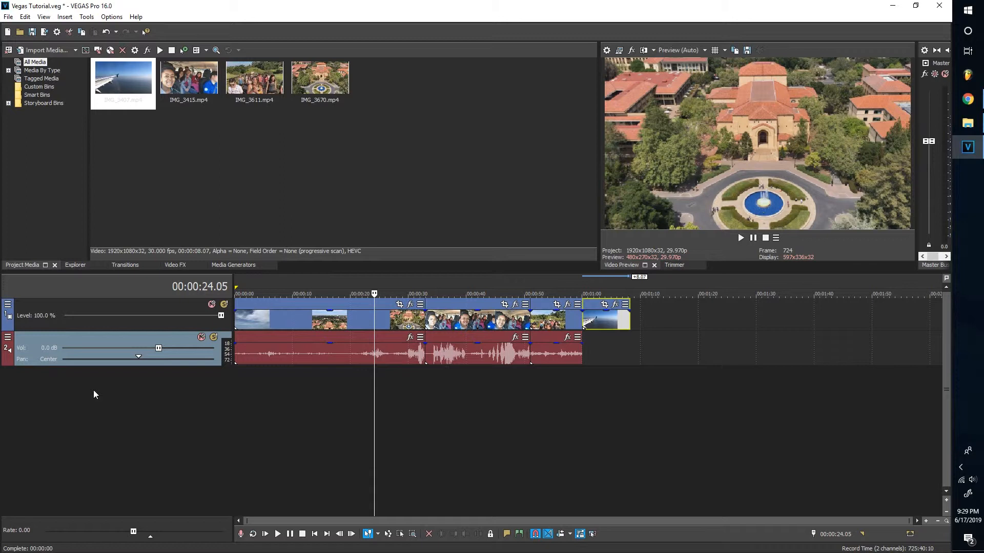
click(28, 306)
double_click(28, 306)
key(Return)
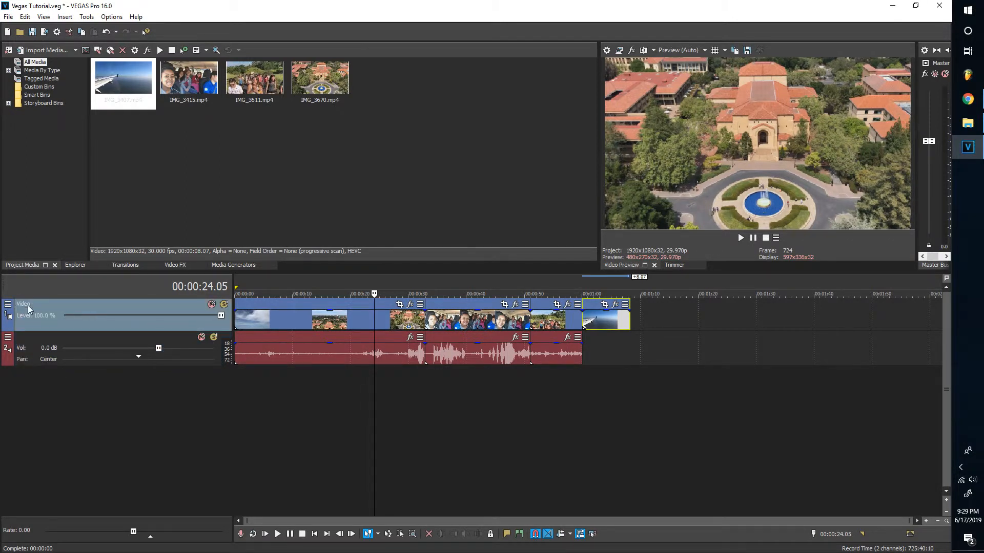
double_click(28, 341)
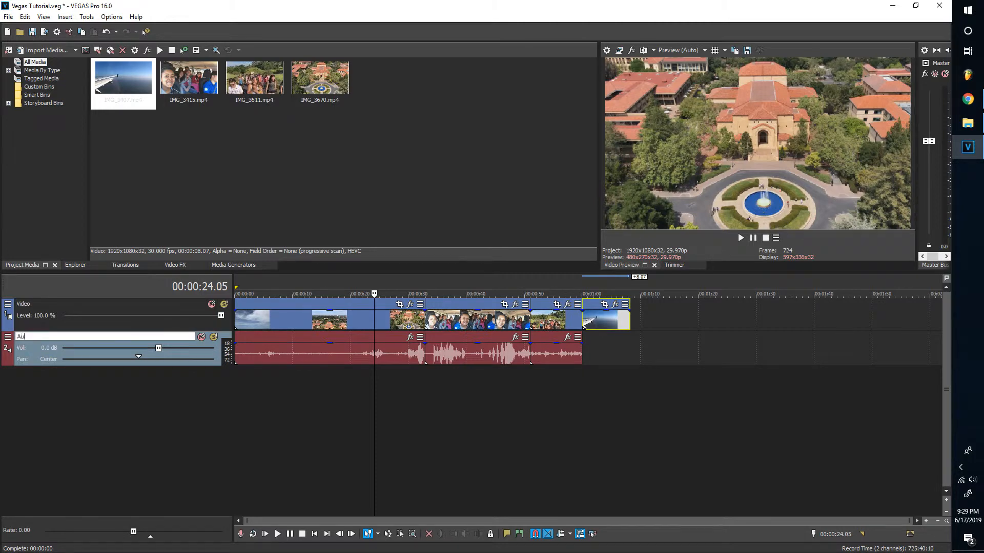
key(Return)
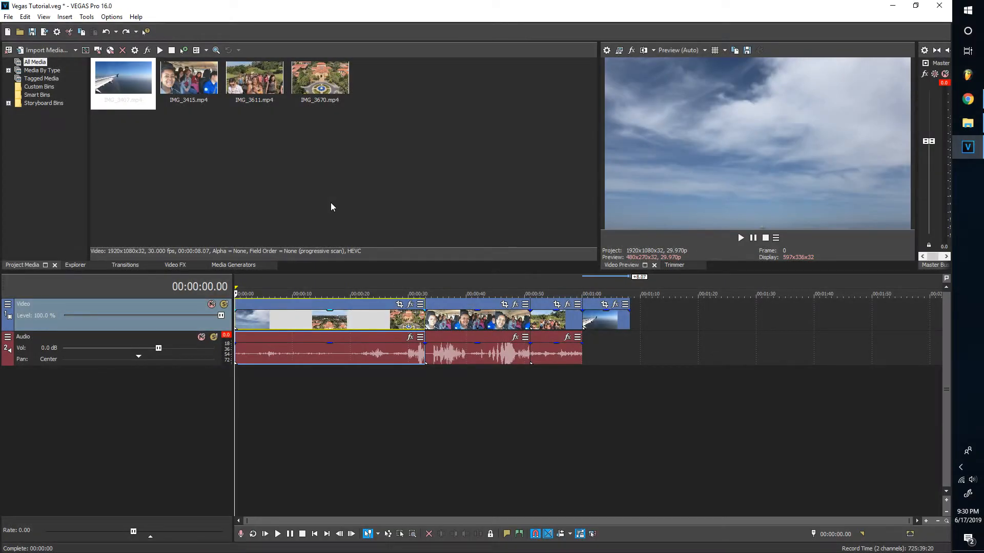
click(326, 320)
click(408, 319)
click(488, 318)
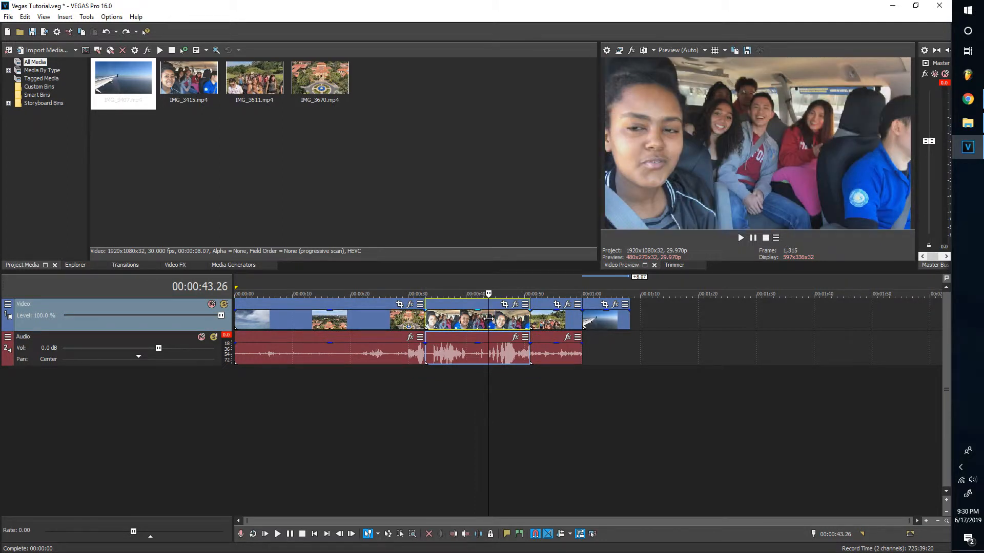
key(space)
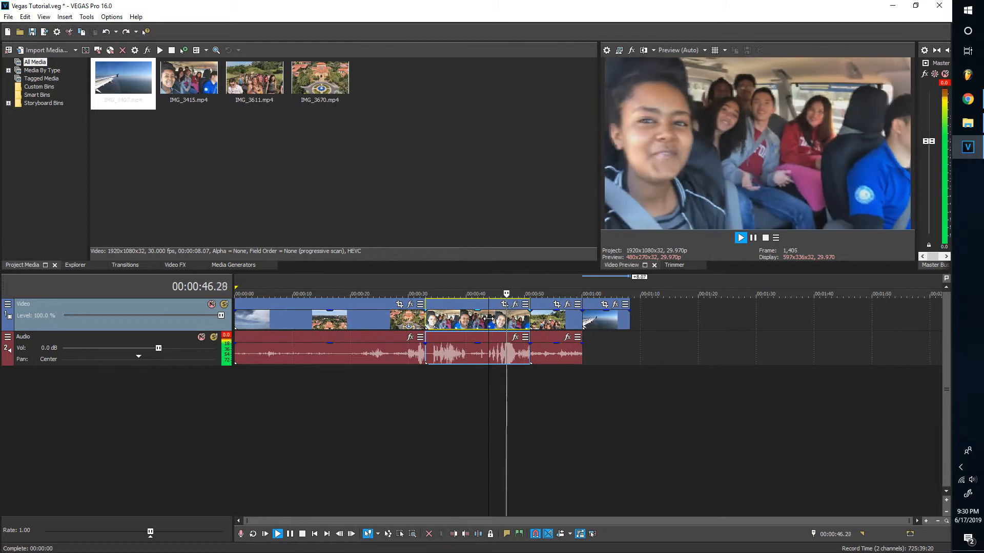
Stop playback and trim the starts of the first clip (to about 00:00:11) and the van clip
key(space)
scroll(488, 318, up, 5)
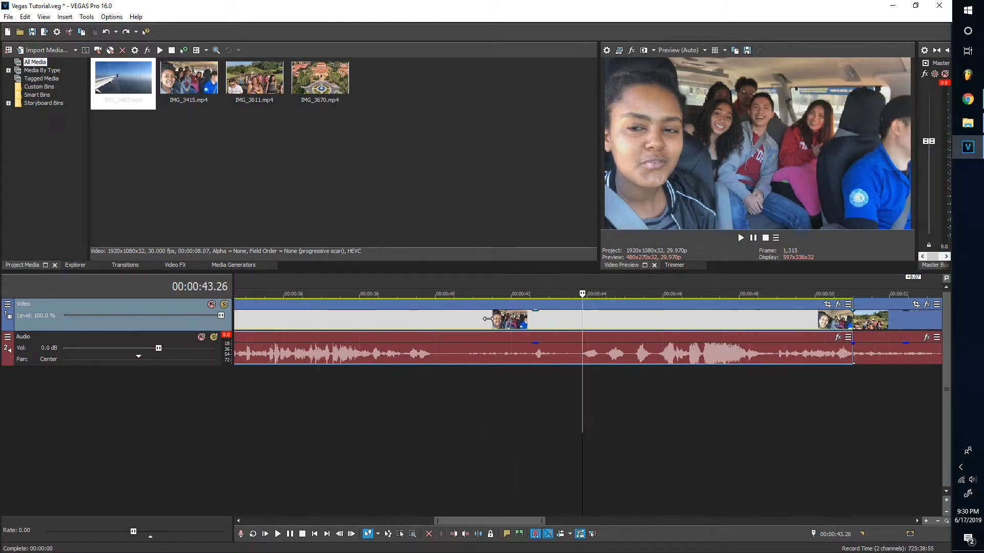
scroll(487, 318, down, 5)
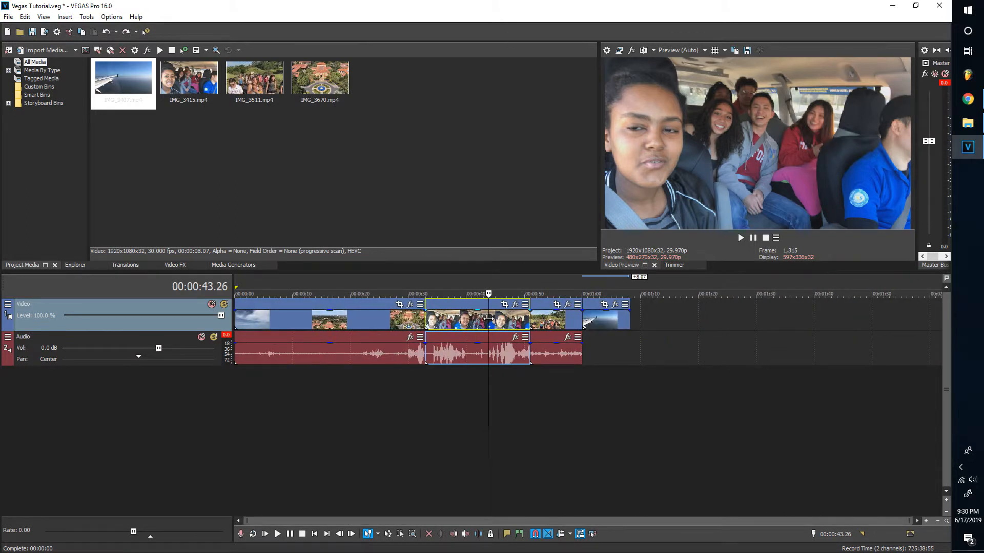
scroll(488, 319, right, 5)
scroll(487, 319, left, 5)
mouse_move(592, 303)
mouse_down()
mouse_move(682, 303)
mouse_move(590, 302)
mouse_up()
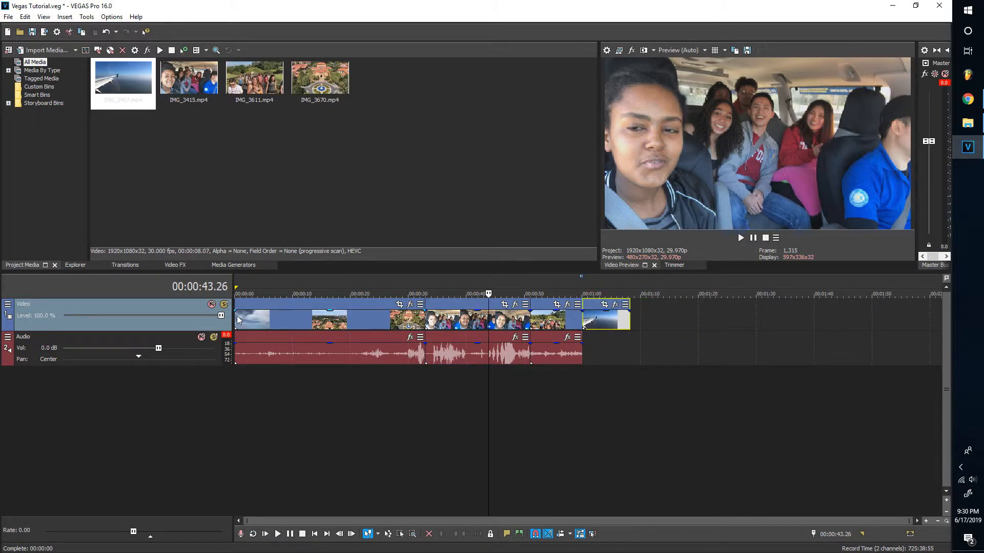
drag(236, 315, 305, 322)
drag(426, 322, 489, 333)
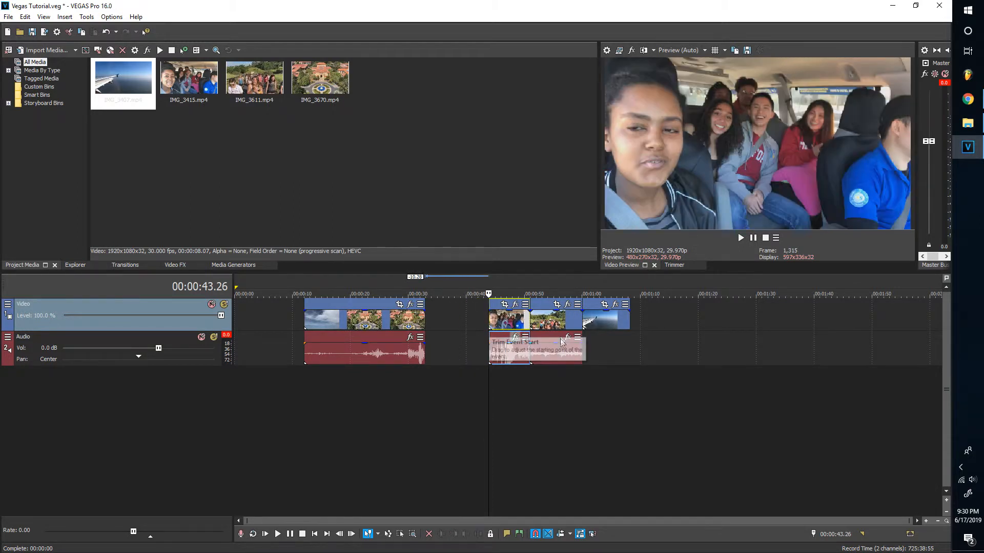
Slide the clip groups left to close the gaps, starting the sequence at 00:00:00
click(558, 319)
key(Delete)
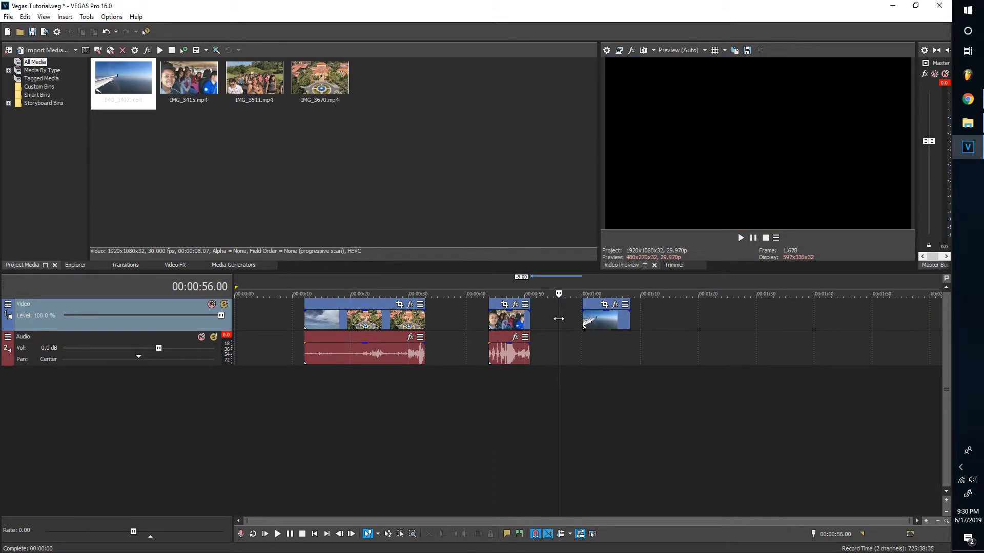
key(ctrl+z)
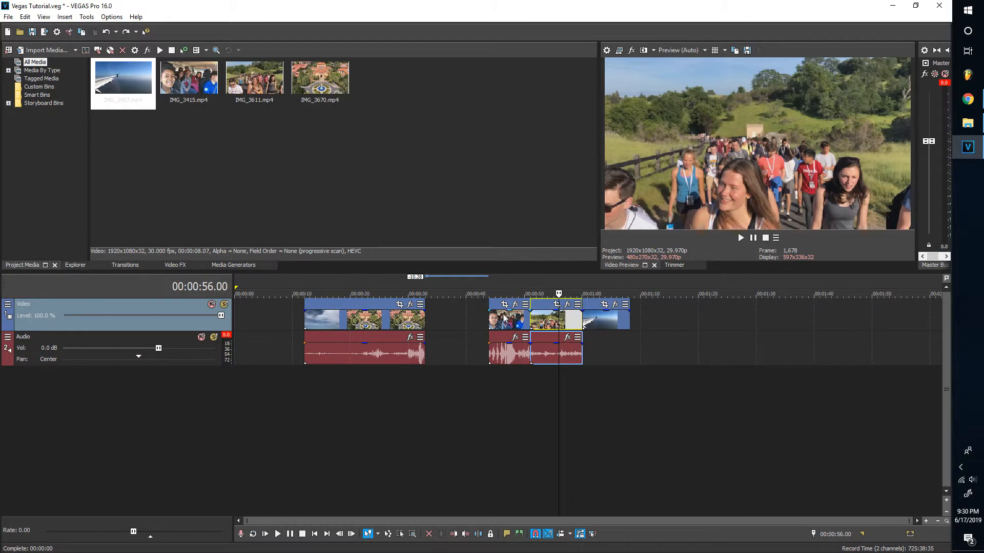
click(495, 315)
shift+click(589, 310)
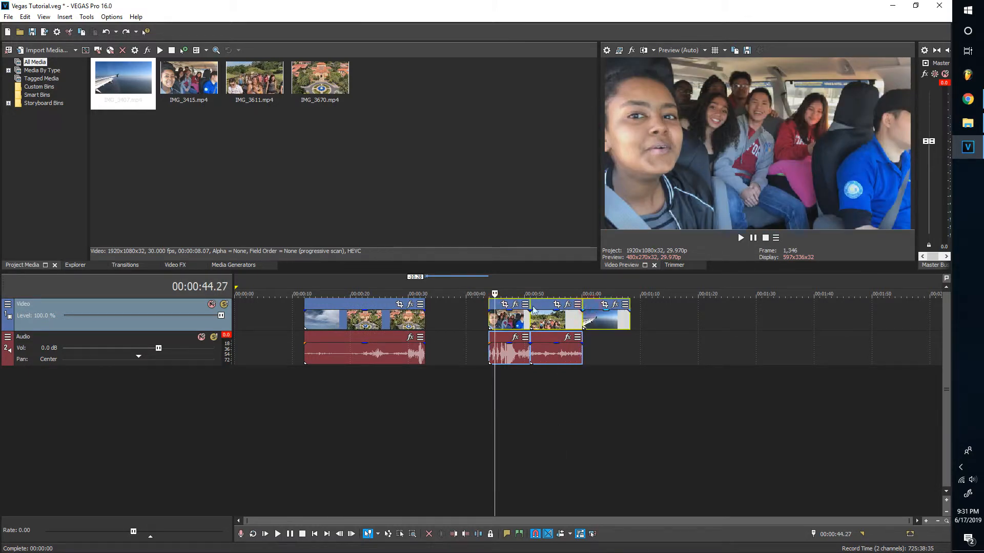
drag(492, 307, 428, 306)
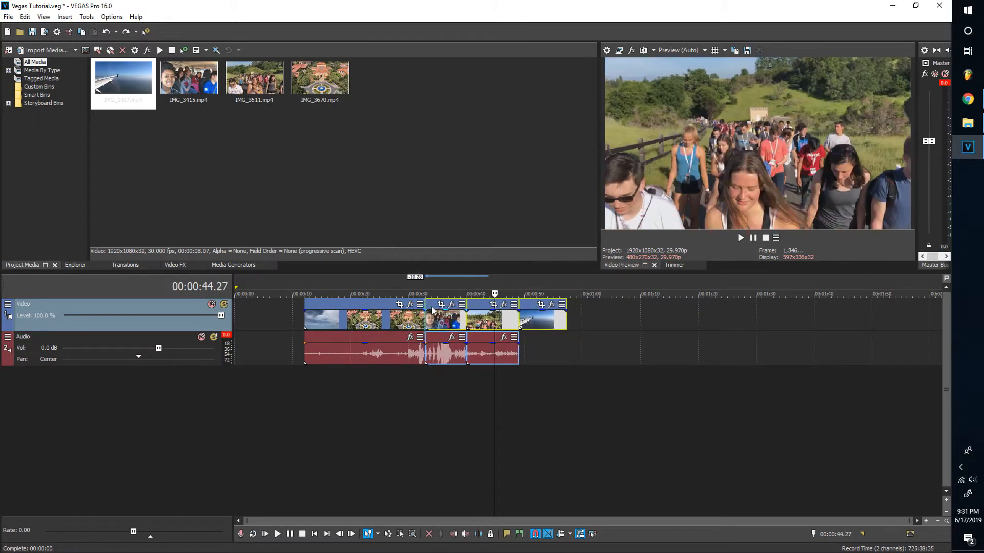
ctrl+click(341, 308)
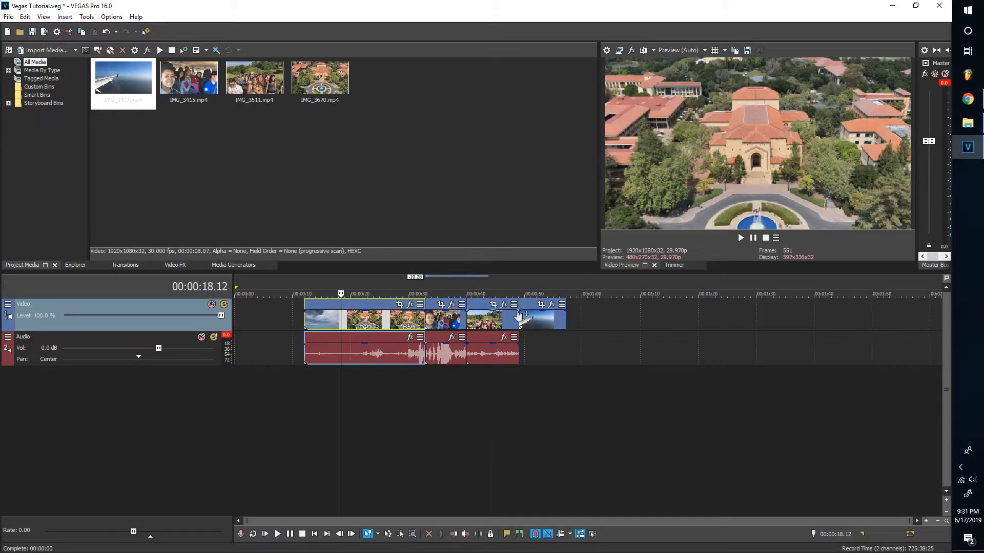
drag(323, 307, 239, 302)
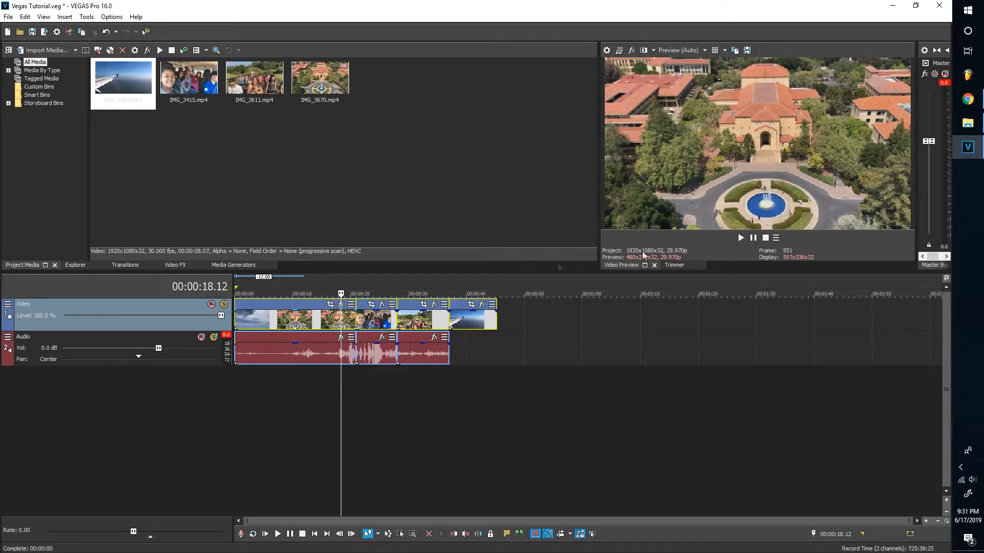
Import Lights - Sappheiros.mp3 into Project Media and drop it onto a new audio track
click(968, 123)
click(689, 233)
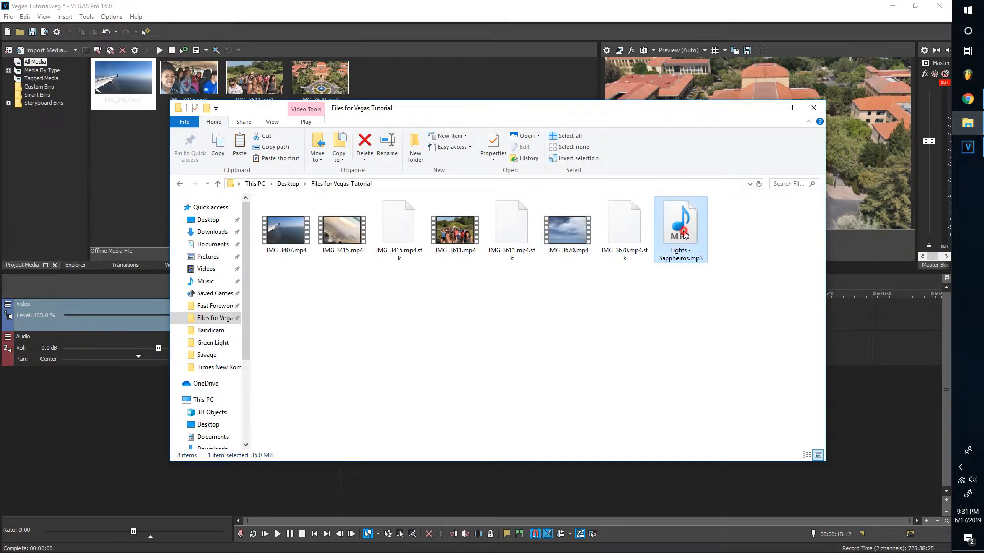
drag(689, 234, 385, 77)
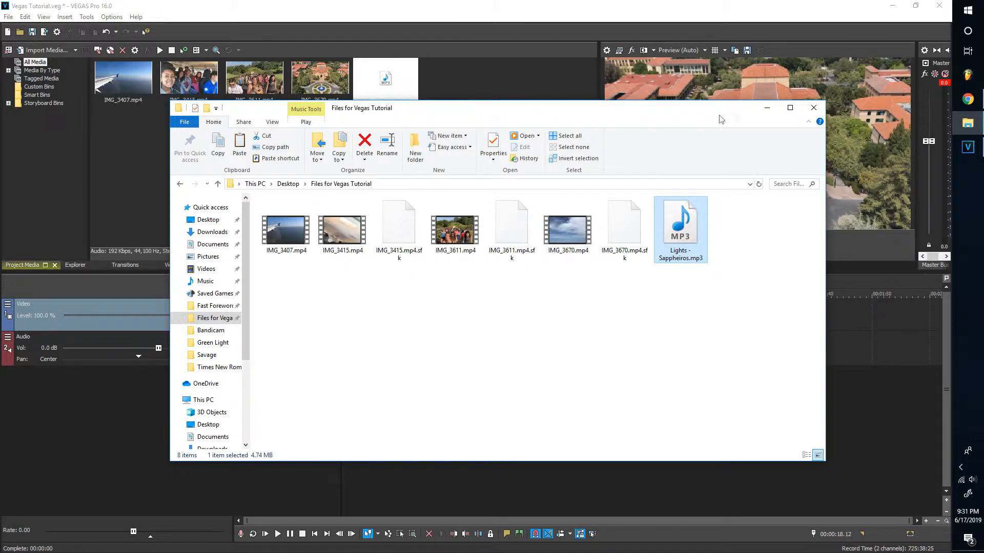
click(768, 110)
drag(390, 100, 206, 390)
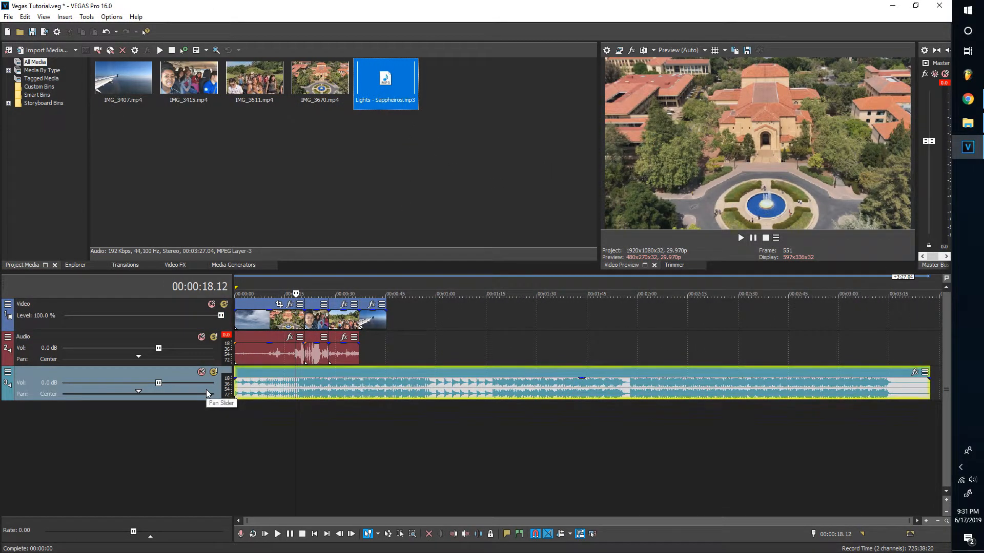
Name the song track 'Music' and lower its volume to -8.9 dB while listening
double_click(72, 373)
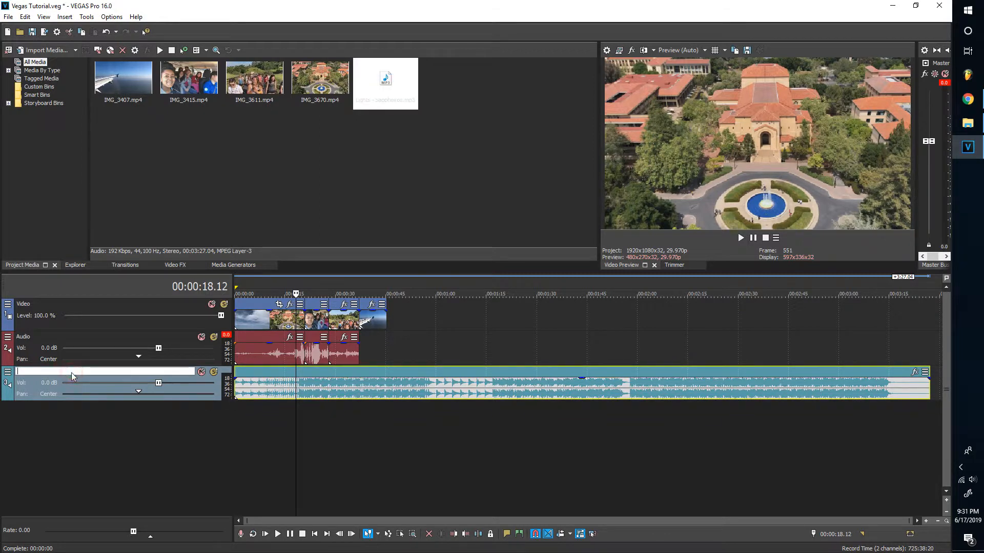
text(Music)
key(Return)
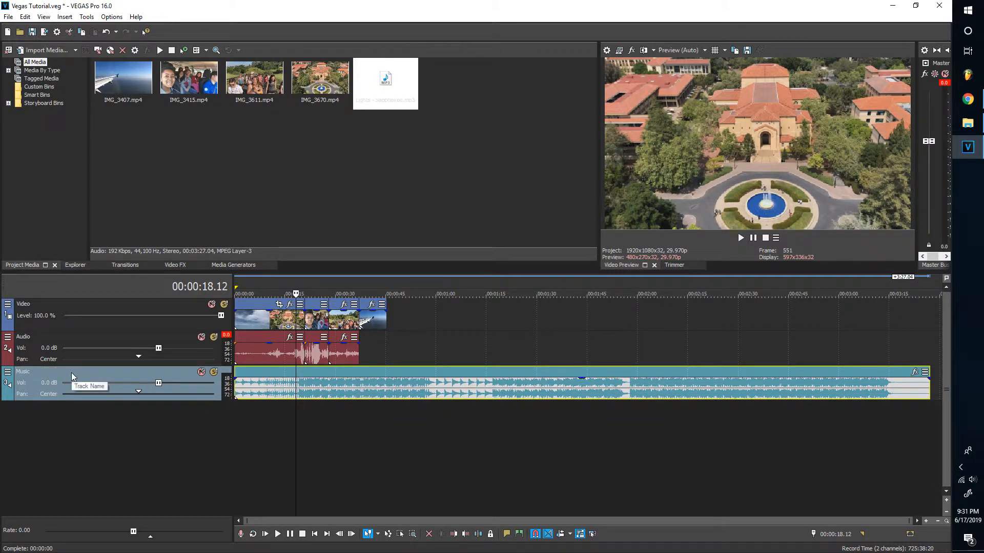
click(267, 359)
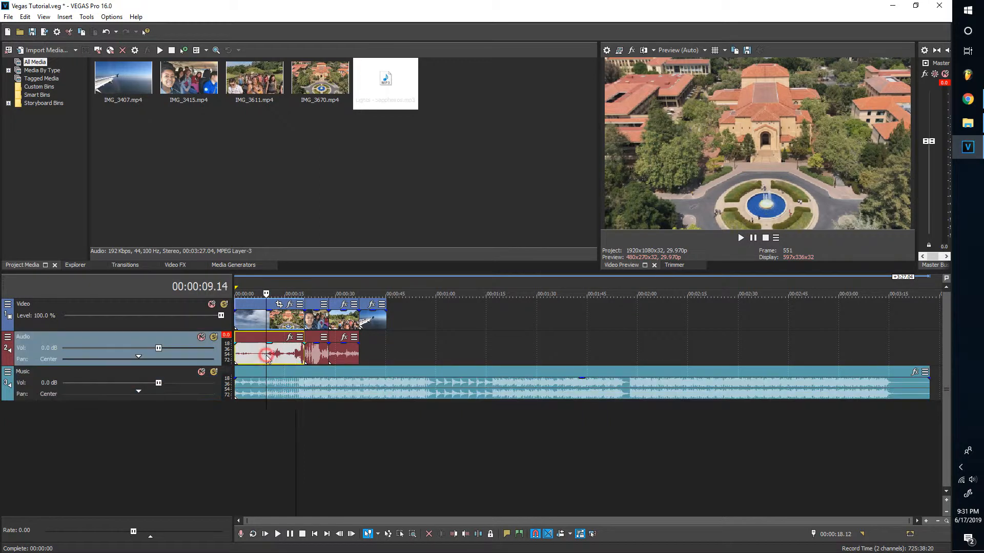
key(space)
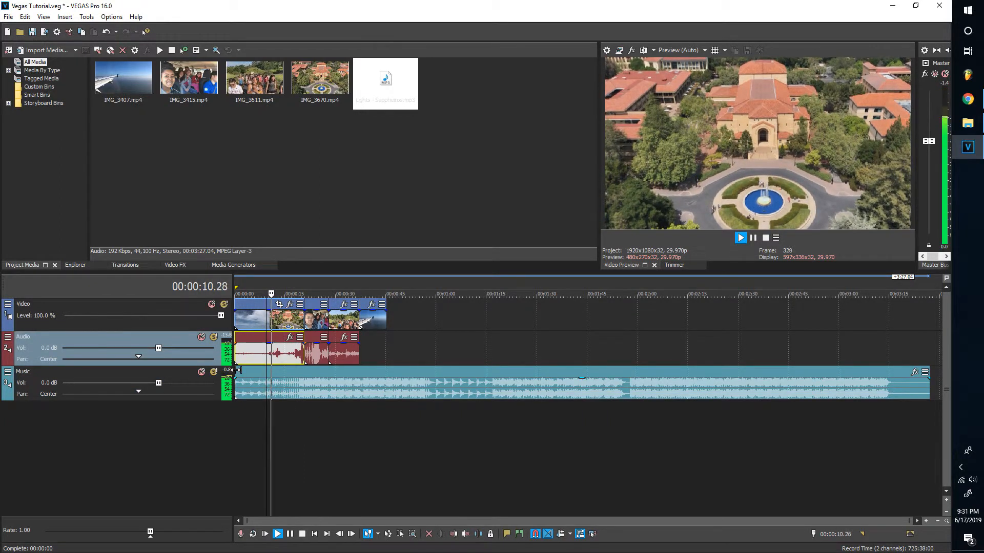
drag(159, 384, 113, 386)
drag(113, 387, 110, 388)
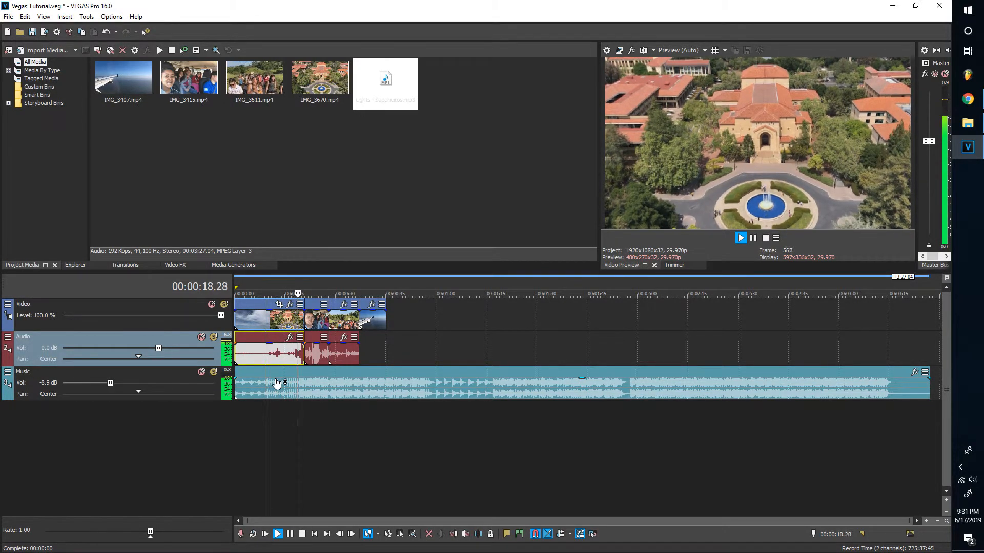
key(space)
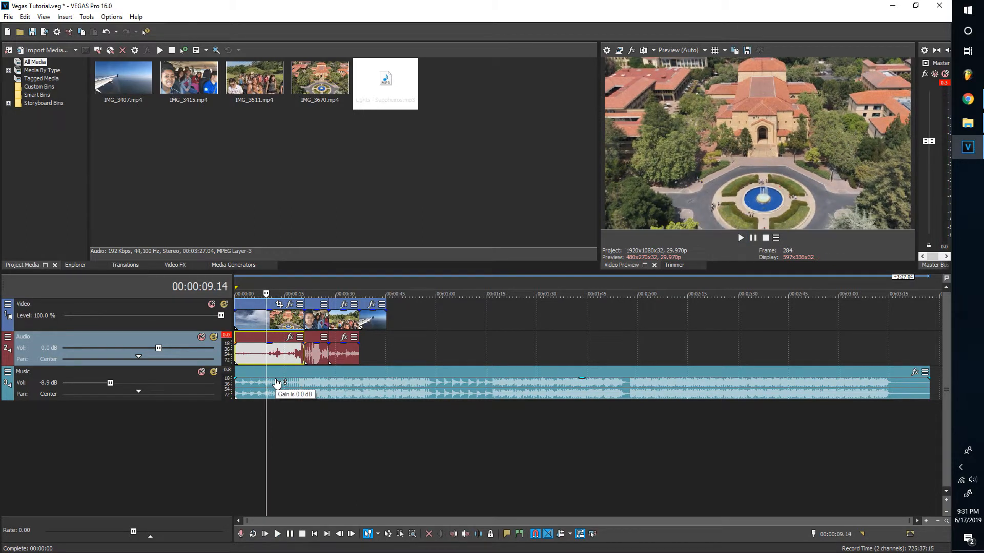
key(space)
Lower the first audio clip's gain to -5.6 dB and insert a top video track named 'Text'
drag(270, 349, 267, 362)
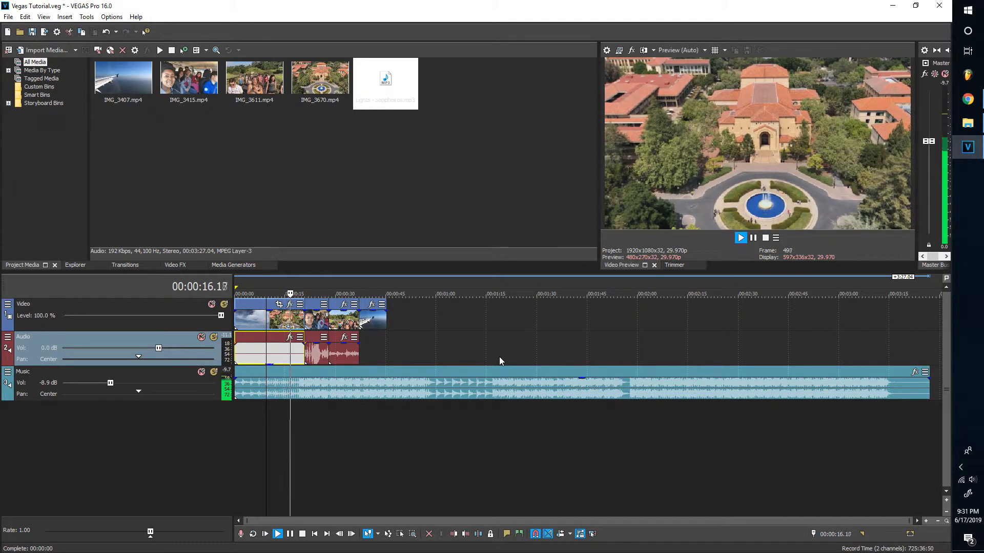
key(space)
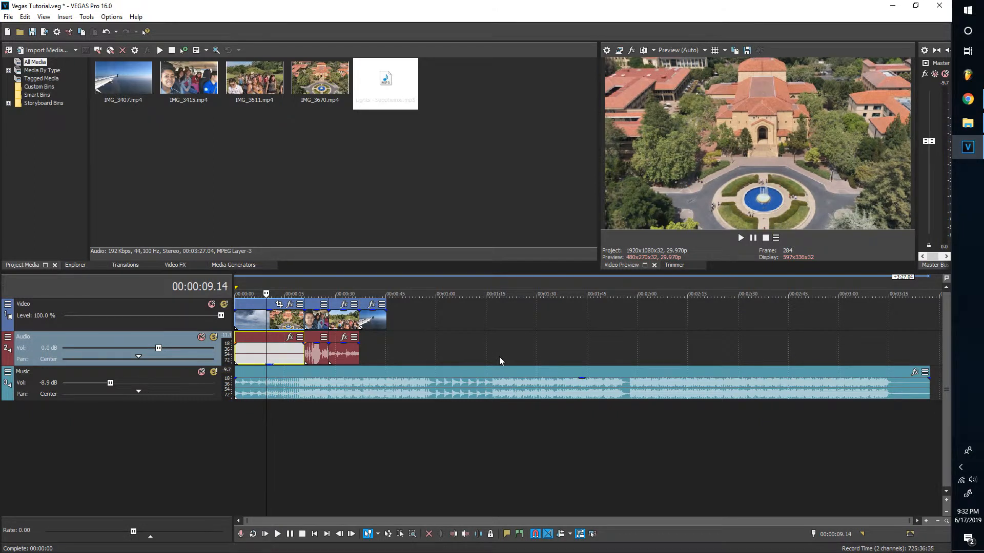
right_click(28, 304)
click(34, 317)
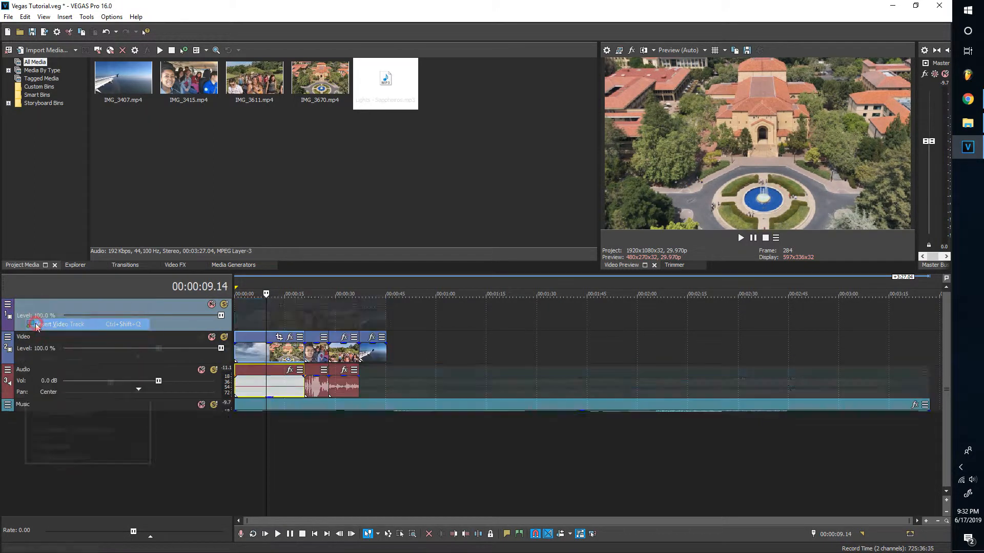
double_click(32, 307)
text(T)
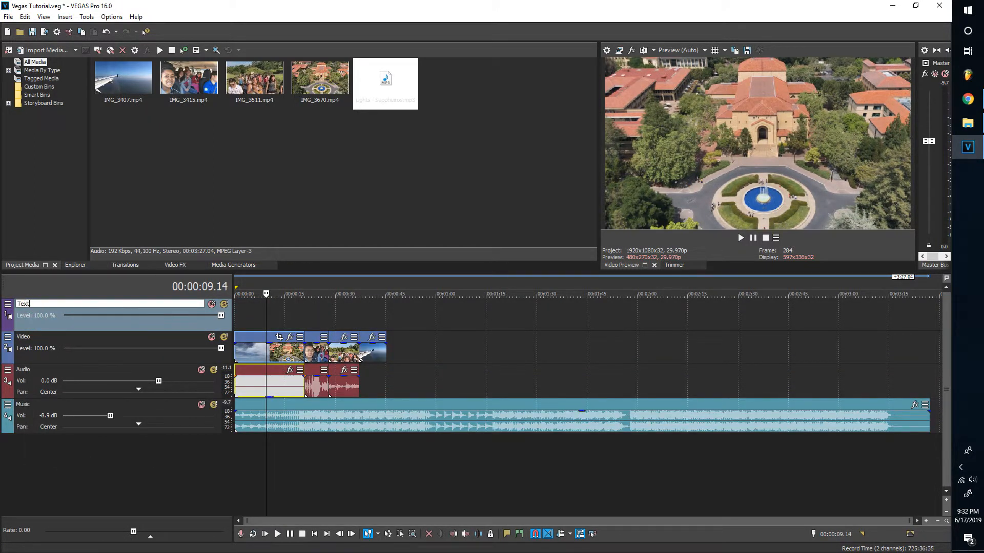
text(ext)
key(Return)
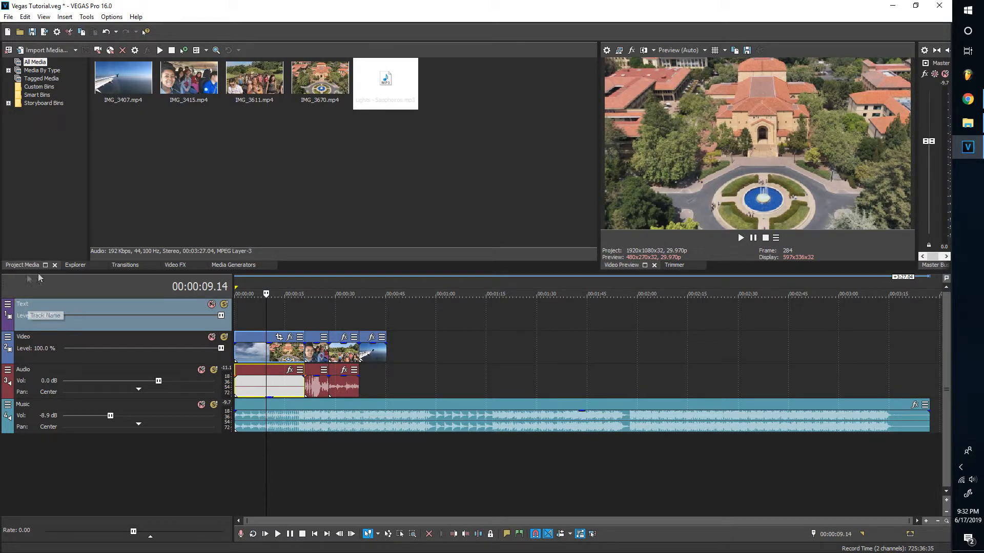
click(232, 265)
Drop the Default Titles & Text preset at the Text track's start, reading 'My Video'
click(54, 128)
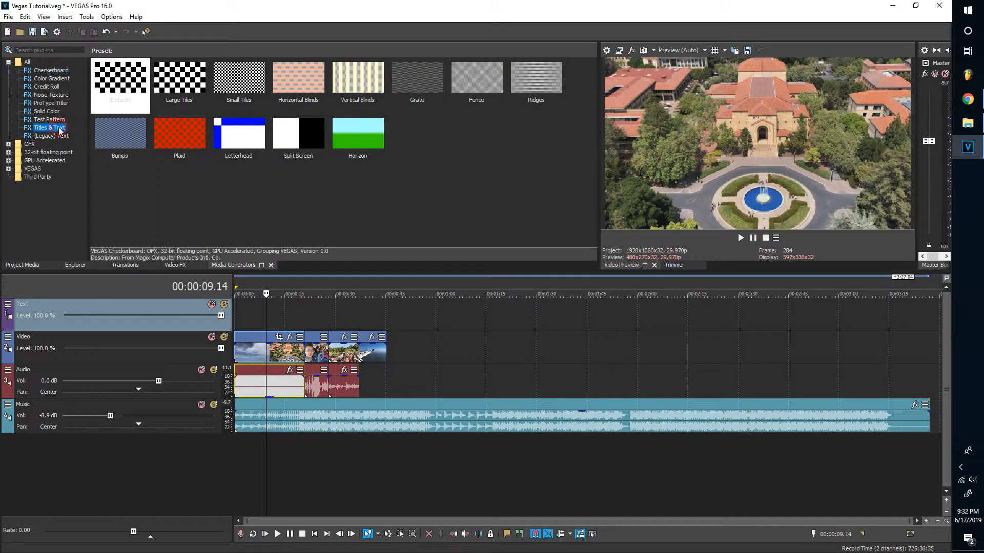
drag(122, 102, 233, 316)
drag(297, 244, 78, 250)
text(My Video)
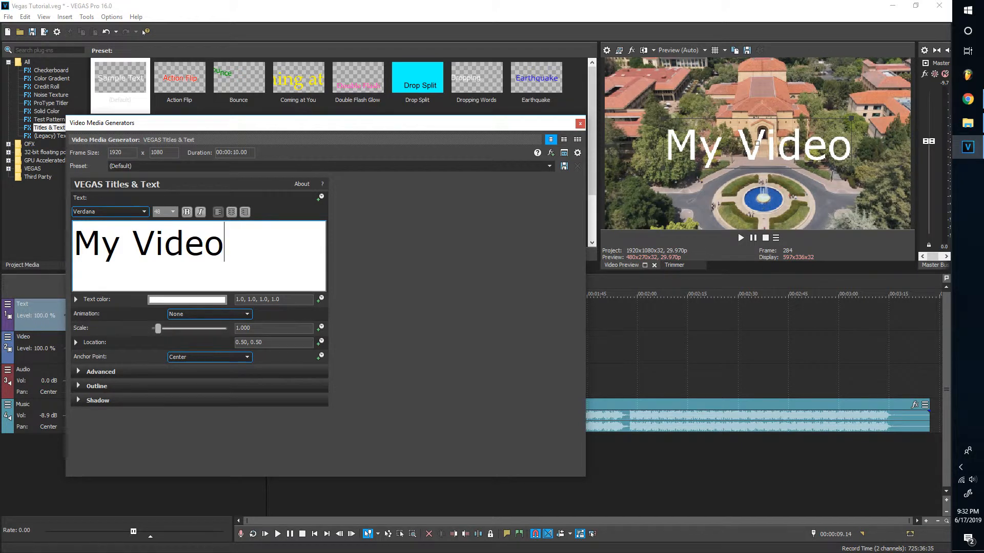
click(579, 124)
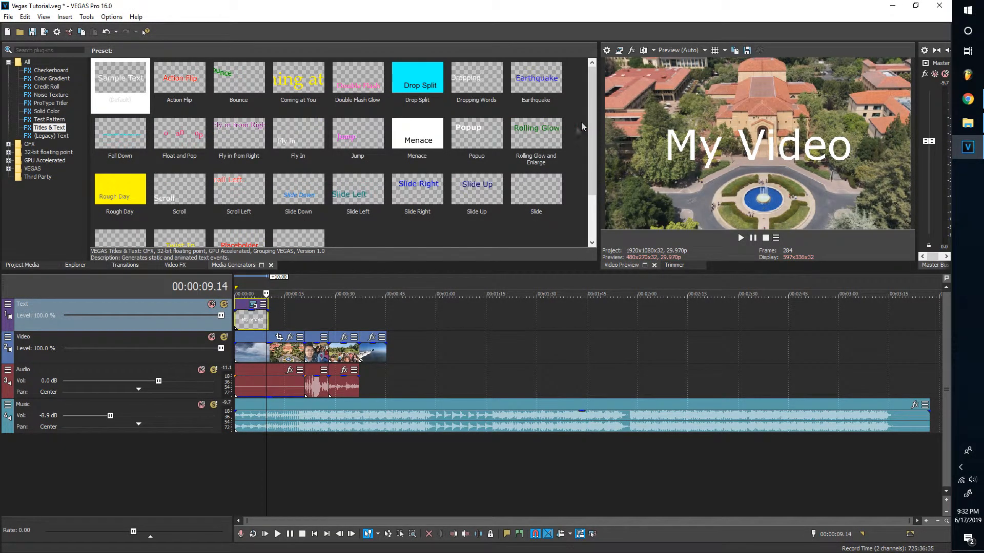
click(253, 306)
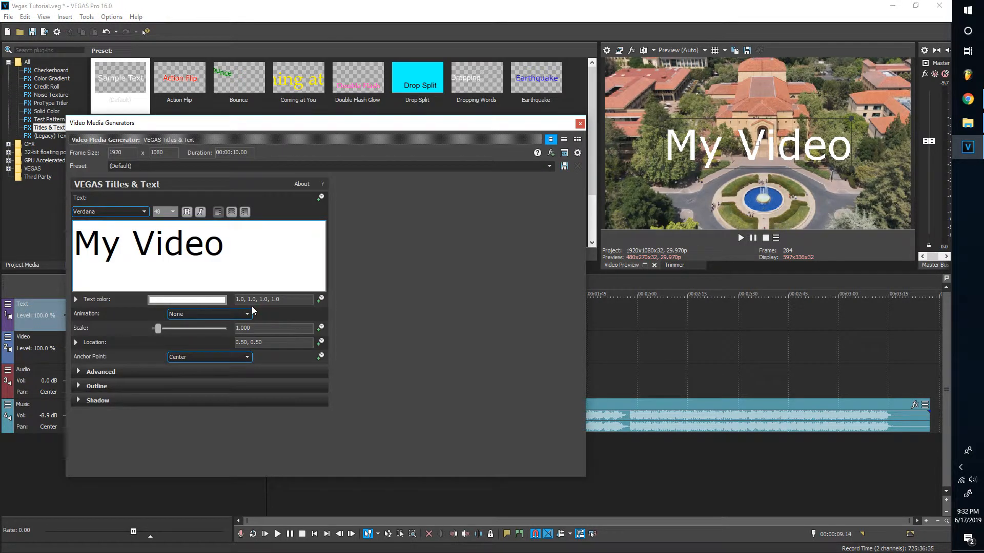
click(579, 124)
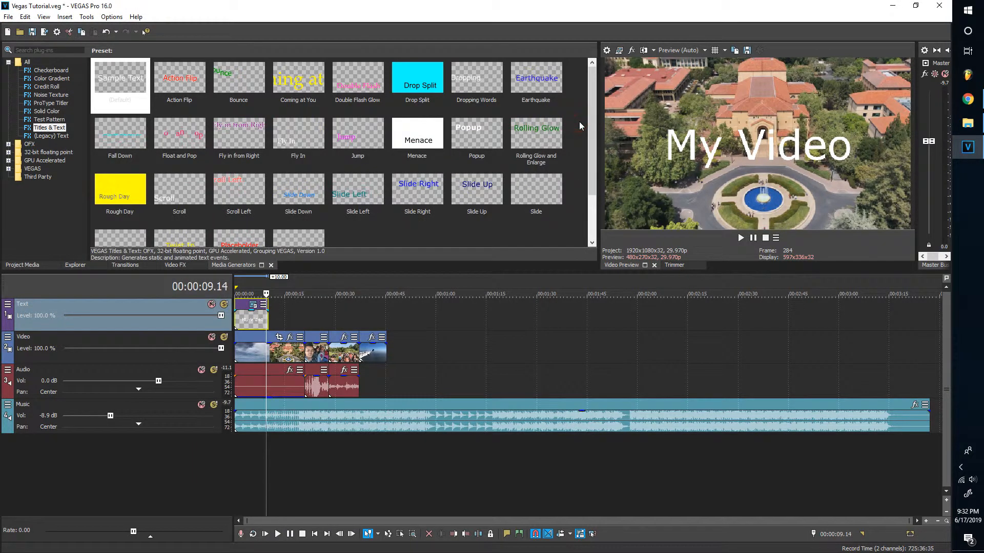
click(16, 265)
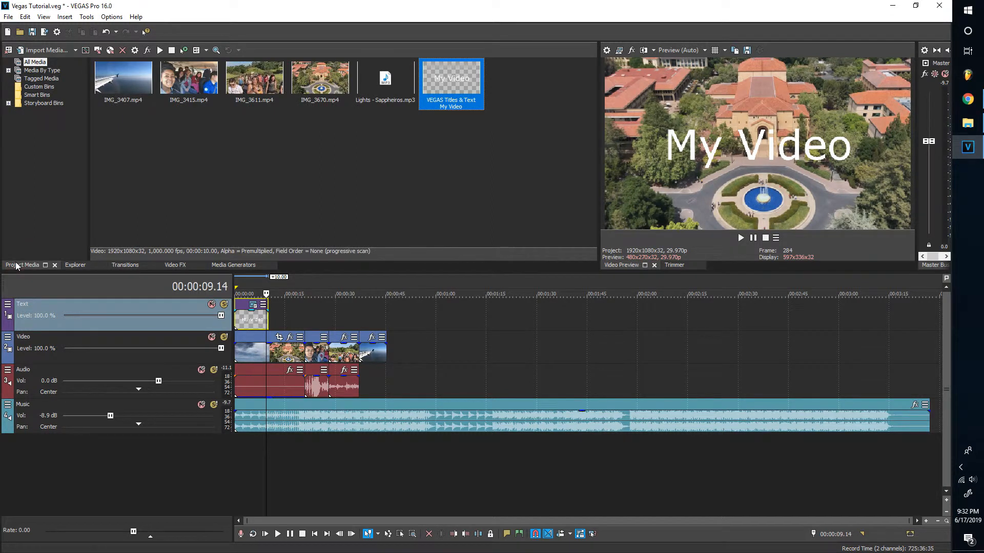
Add fade-ins to the start of the title, first video clip and music
click(244, 323)
scroll(240, 318, up, 5)
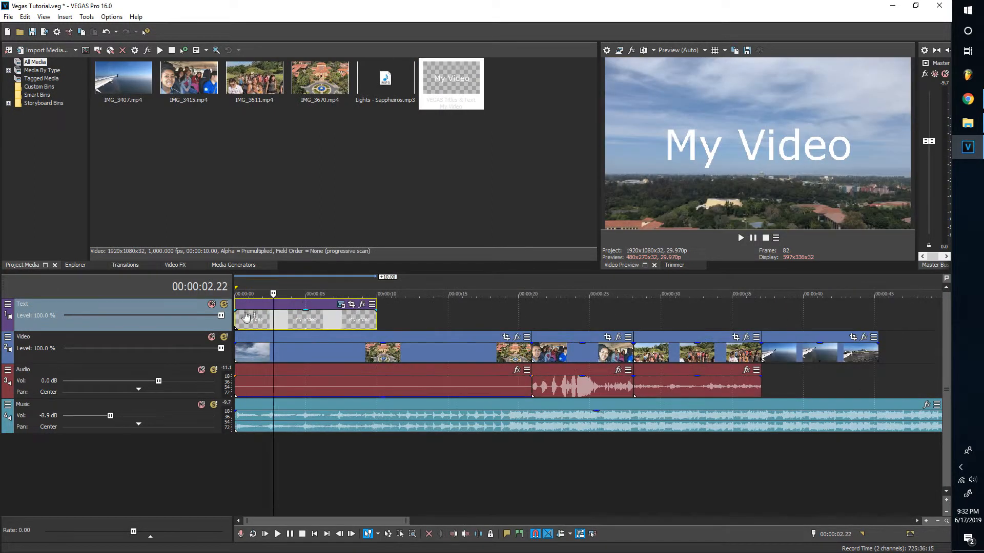
drag(237, 310, 273, 306)
drag(233, 342, 273, 342)
drag(234, 410, 273, 410)
Trim the music to end with the video, fade both out, and crossfade the last clip
key(grave)
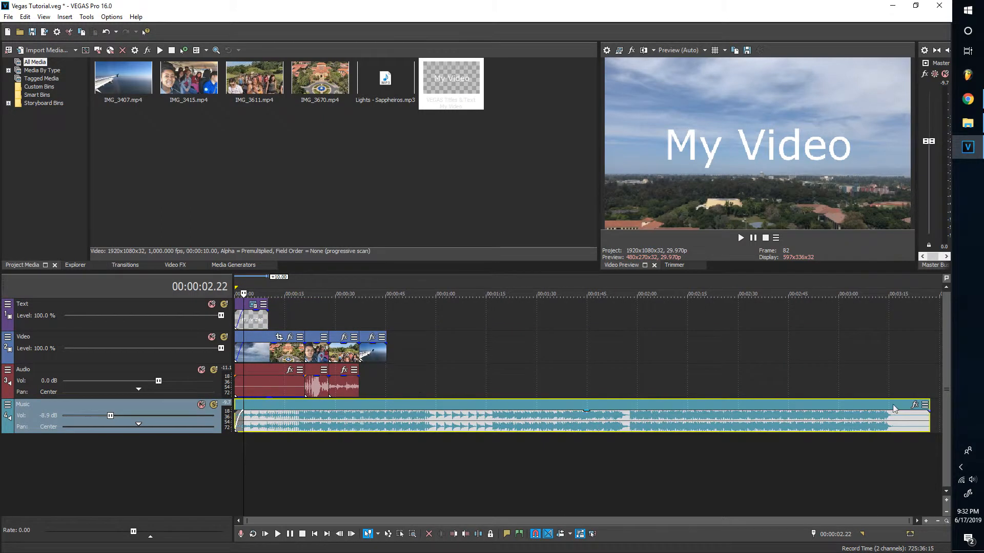
drag(928, 418, 384, 396)
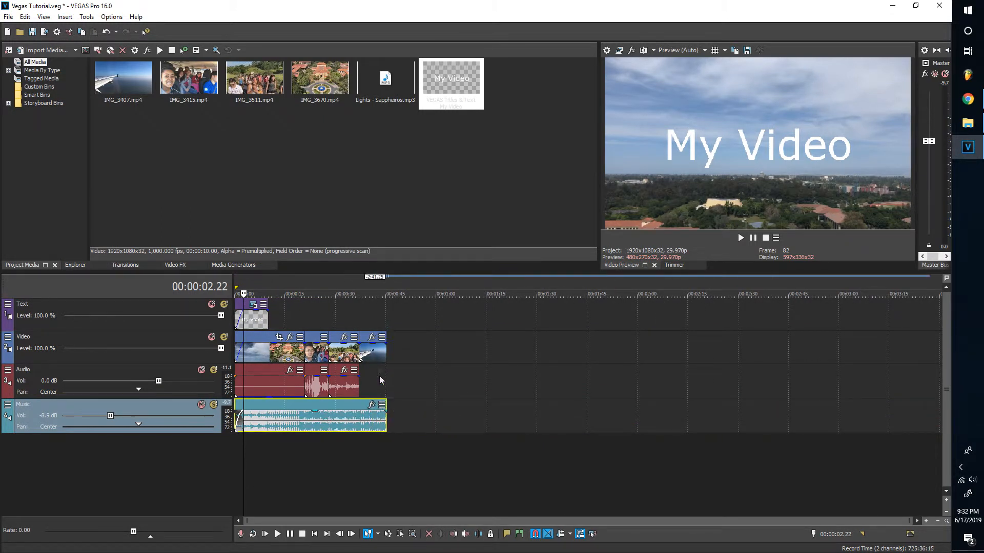
click(375, 360)
scroll(376, 360, up, 5)
drag(644, 344, 587, 346)
drag(643, 408, 583, 412)
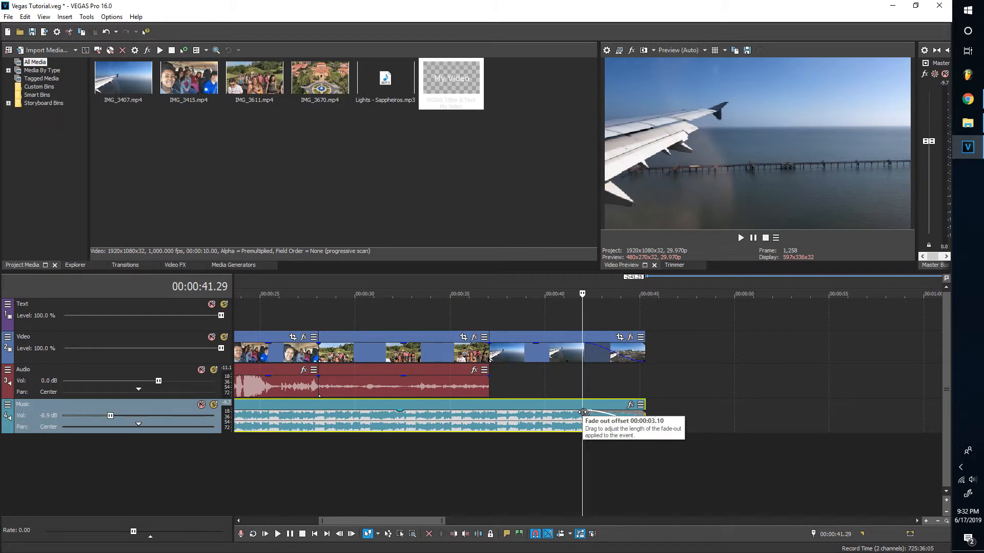
drag(528, 335, 509, 336)
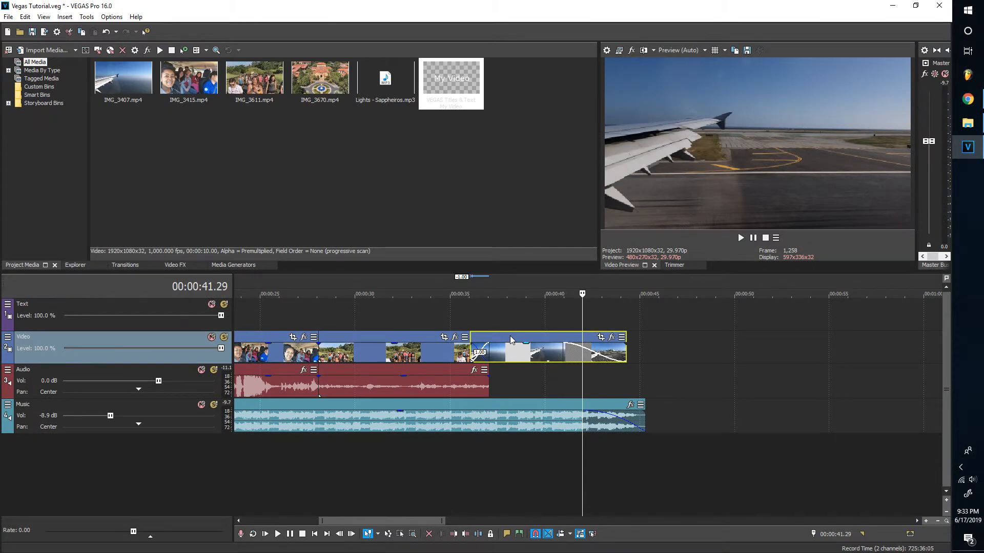
Open Render As and select MAGIX AVC/AAC MP4 with the Preferred 29.97 FPS template
click(9, 17)
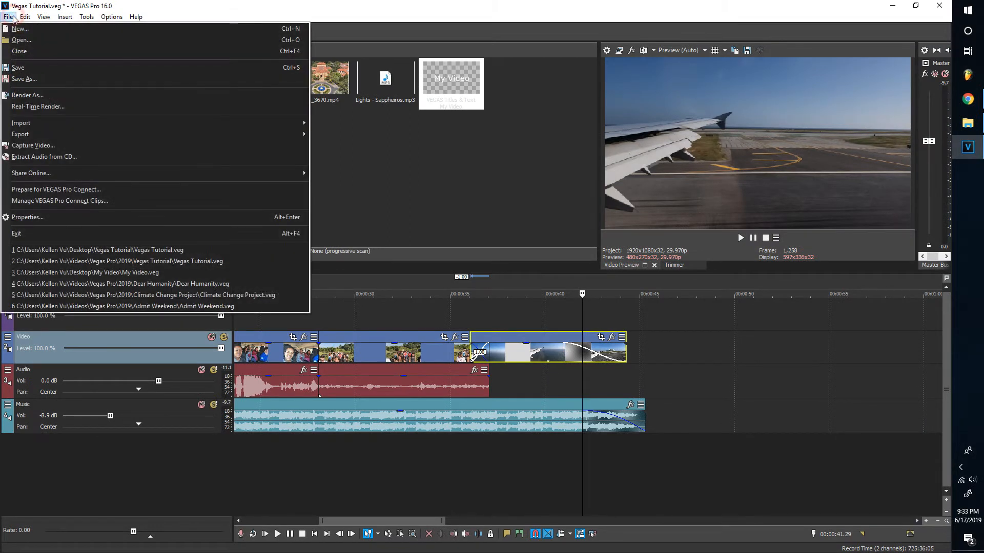
click(29, 92)
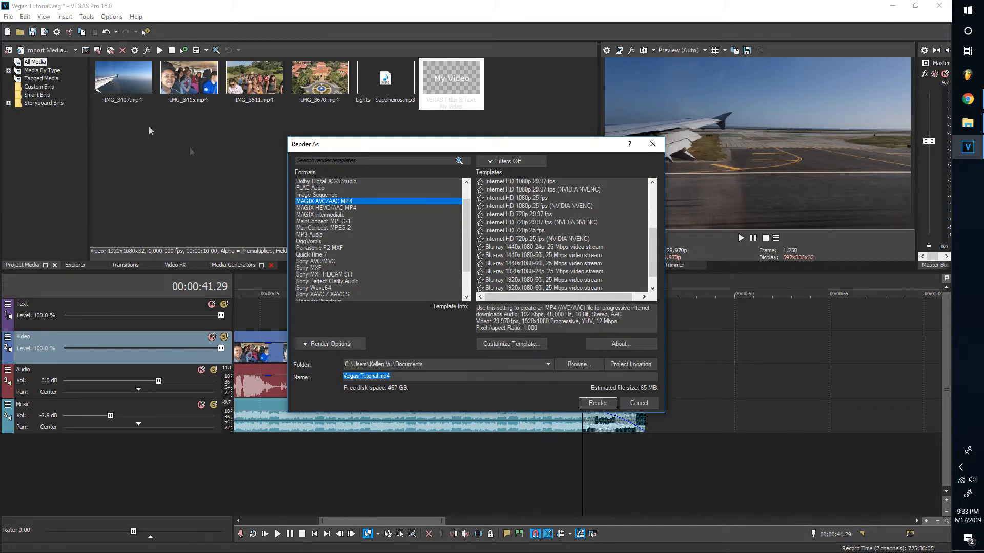
click(308, 202)
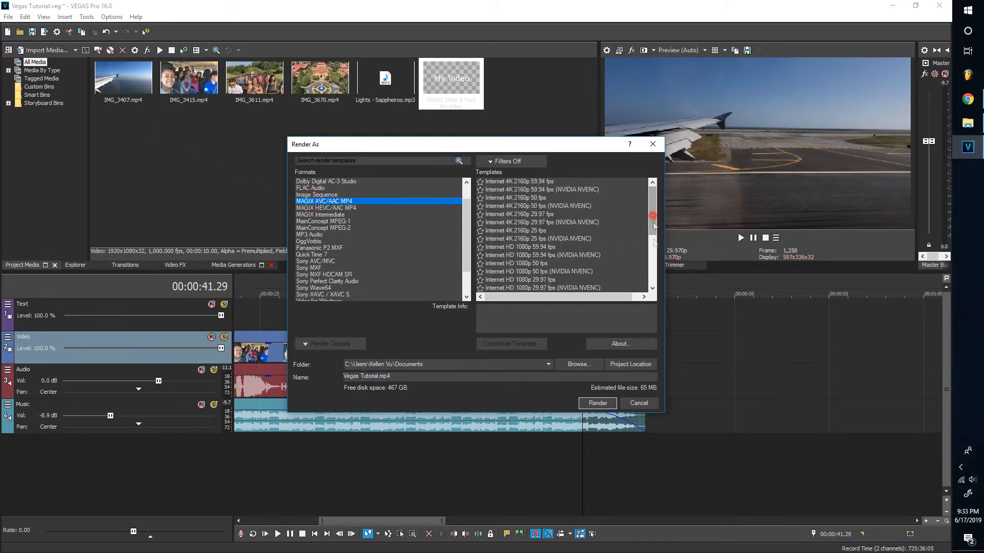
scroll(639, 238, down, 5)
click(528, 281)
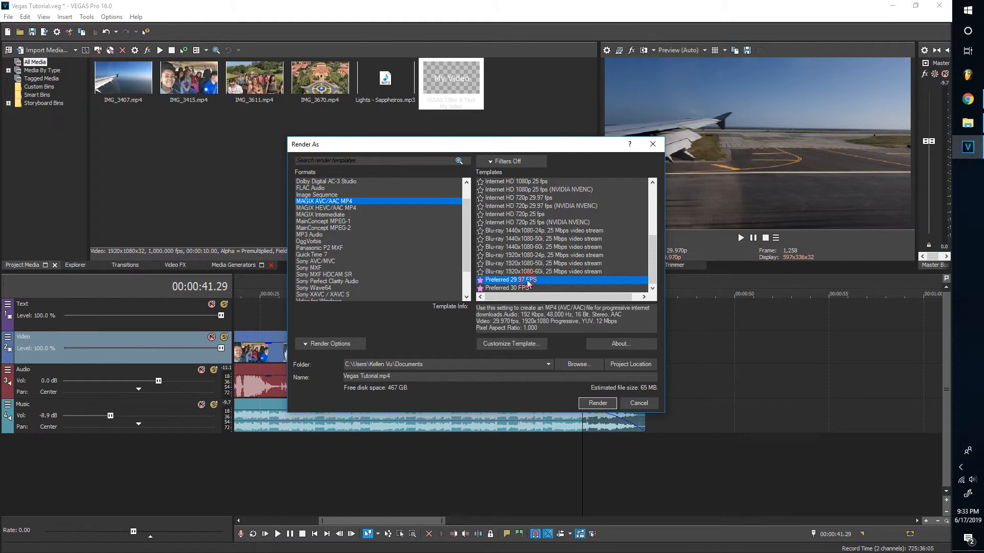
Review the Preferred 29.97 FPS template's Audio, System and Project settings
click(528, 346)
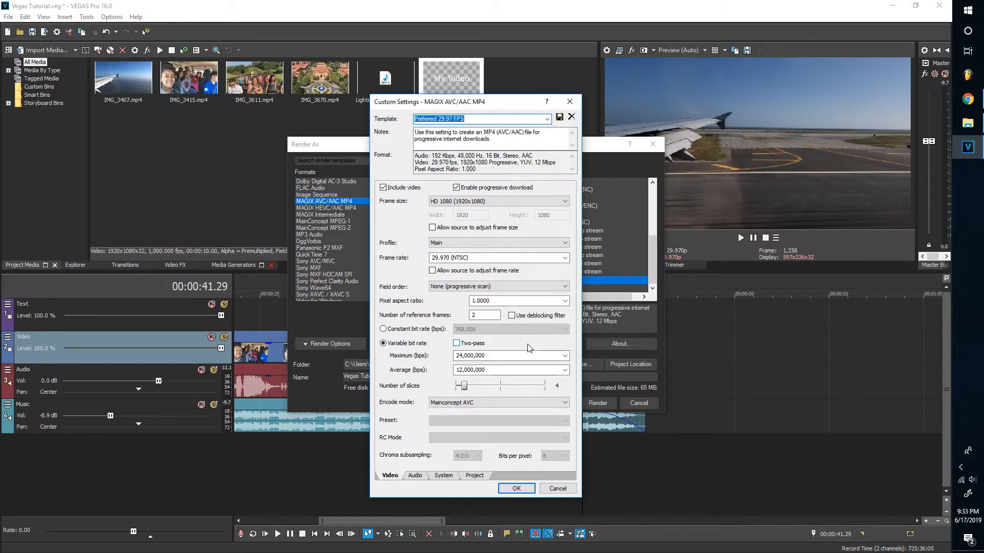
click(422, 476)
click(443, 475)
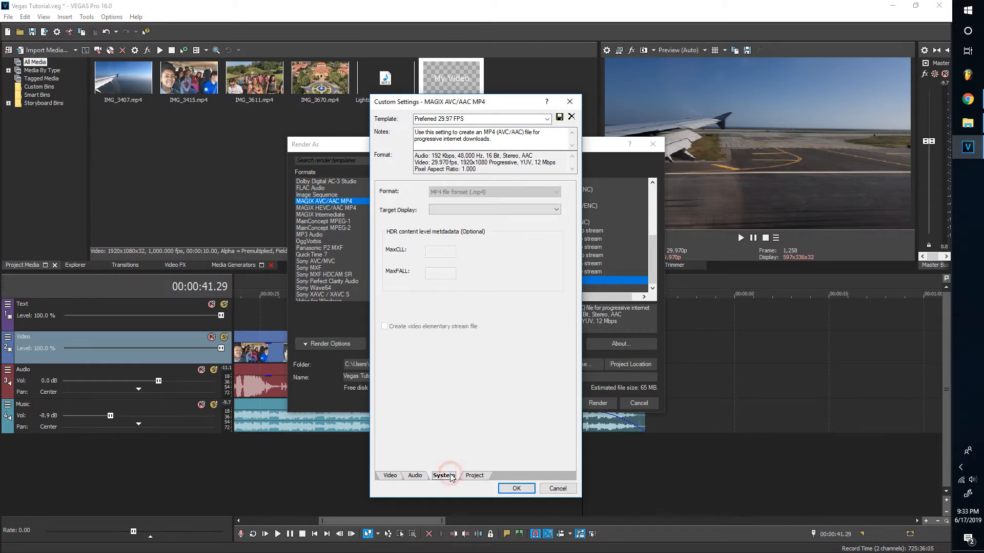
click(474, 475)
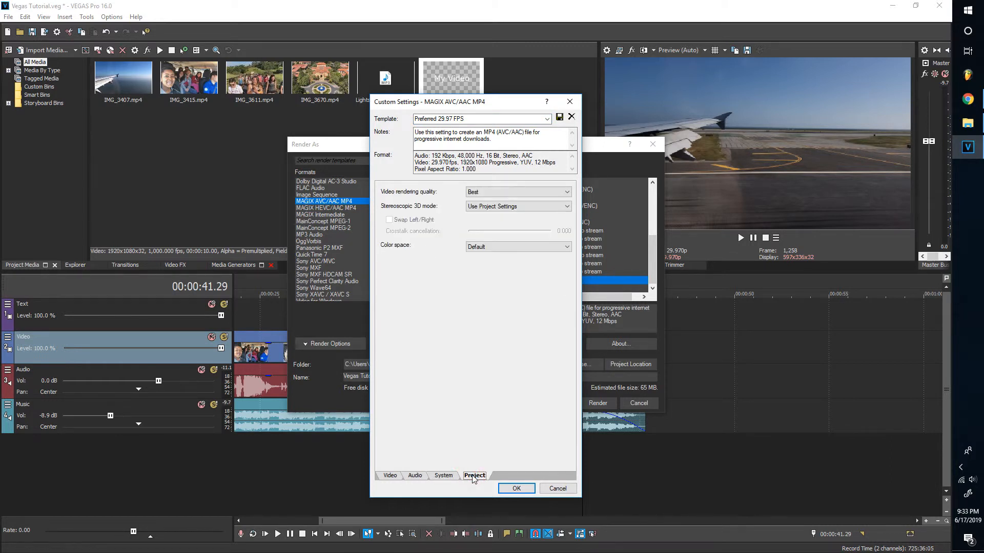
click(389, 476)
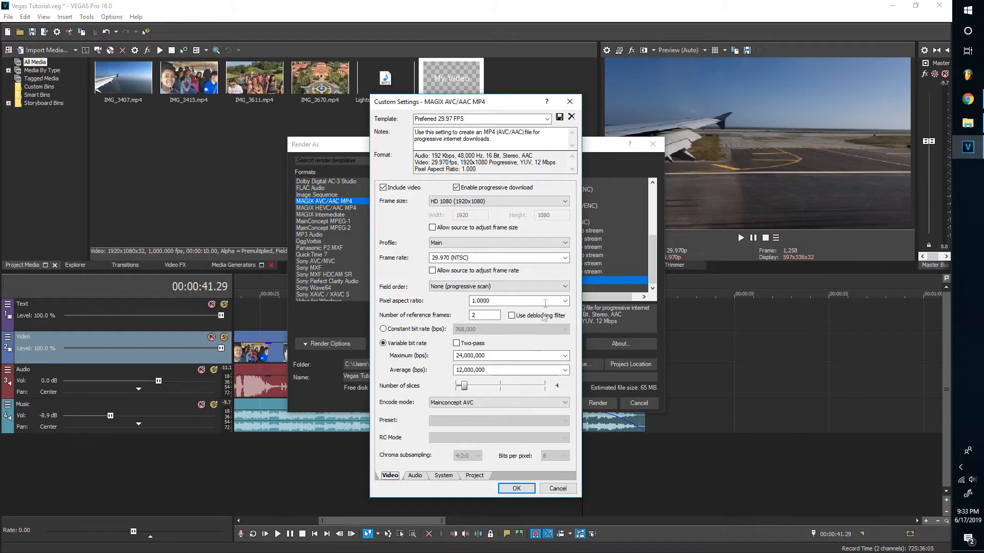
Keep the 29.970 (NTSC) frame rate and save the customised template
click(565, 258)
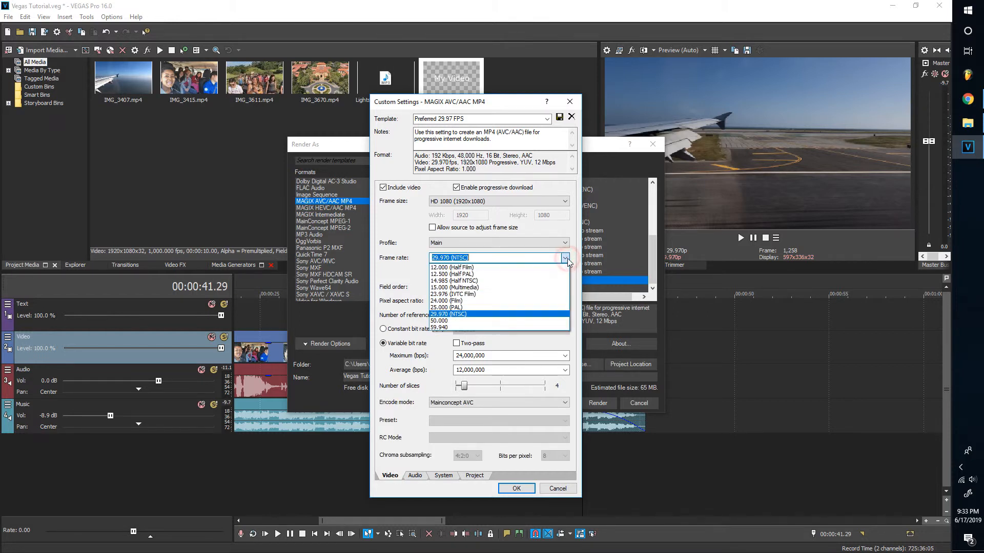
click(493, 314)
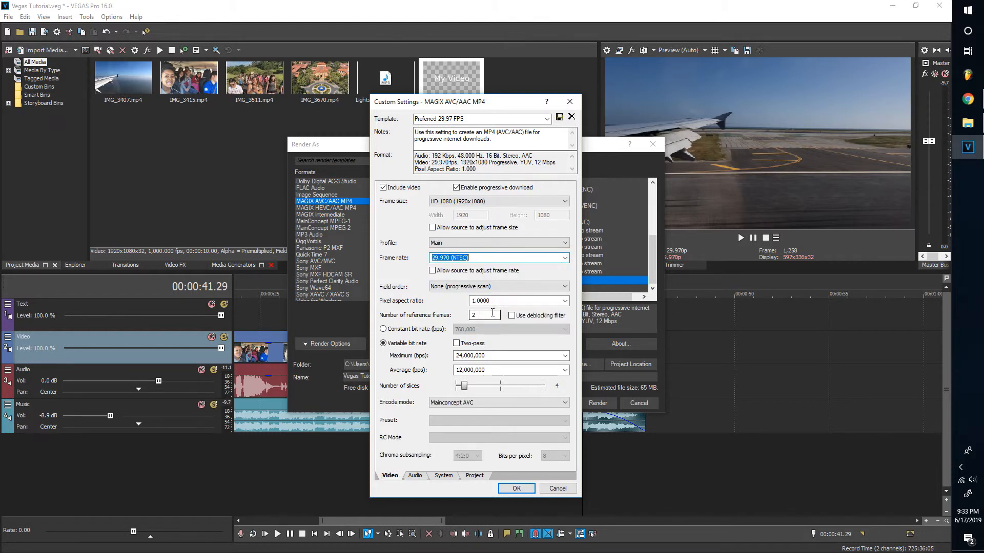
click(558, 117)
Accept the custom settings and render Vegas Tutorial.mp4 into the project's Vegas Tutorial folder
click(516, 489)
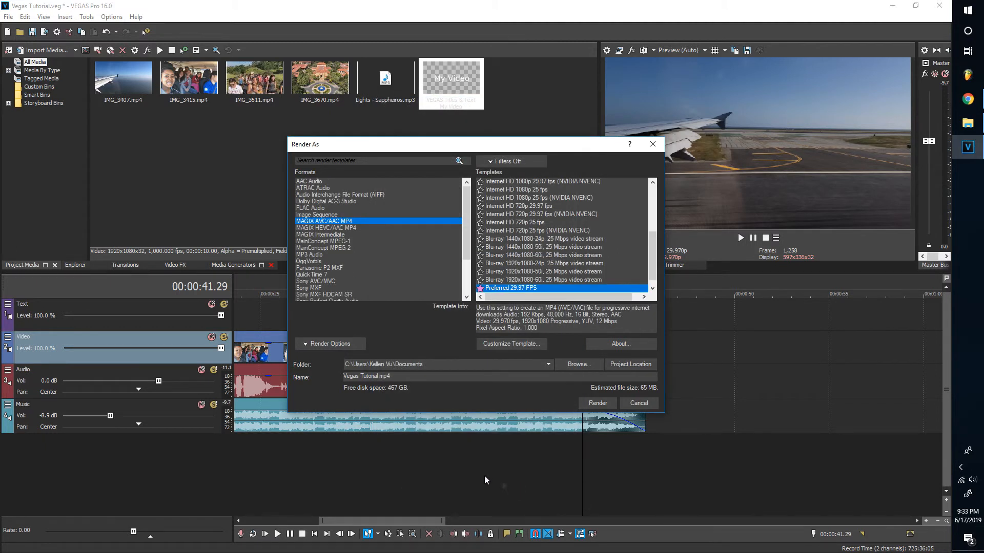
click(309, 346)
click(407, 332)
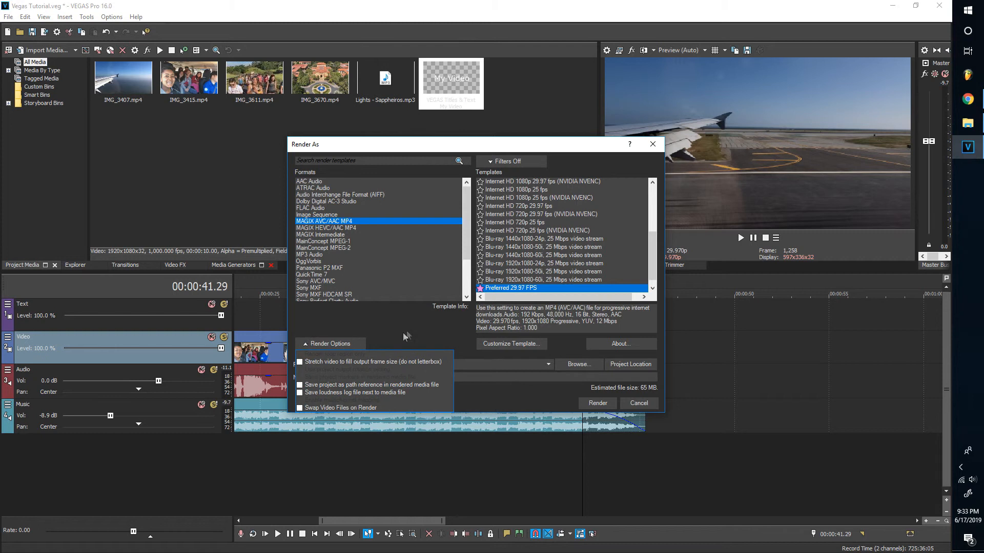
click(631, 365)
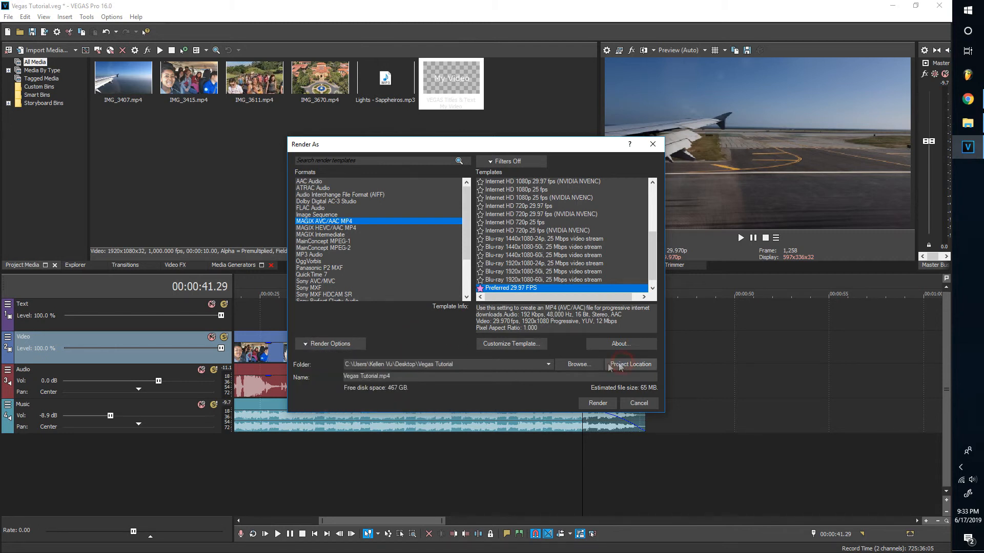
click(597, 403)
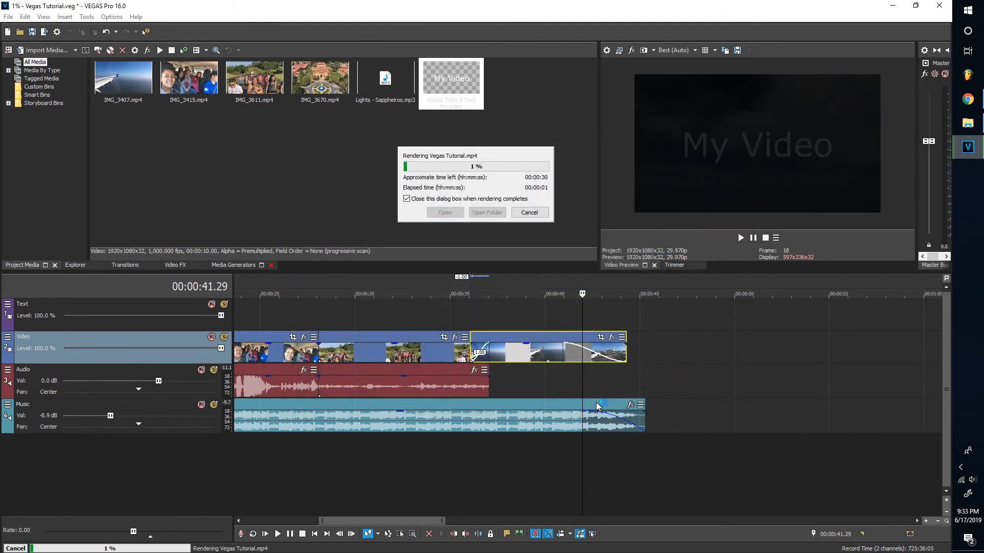